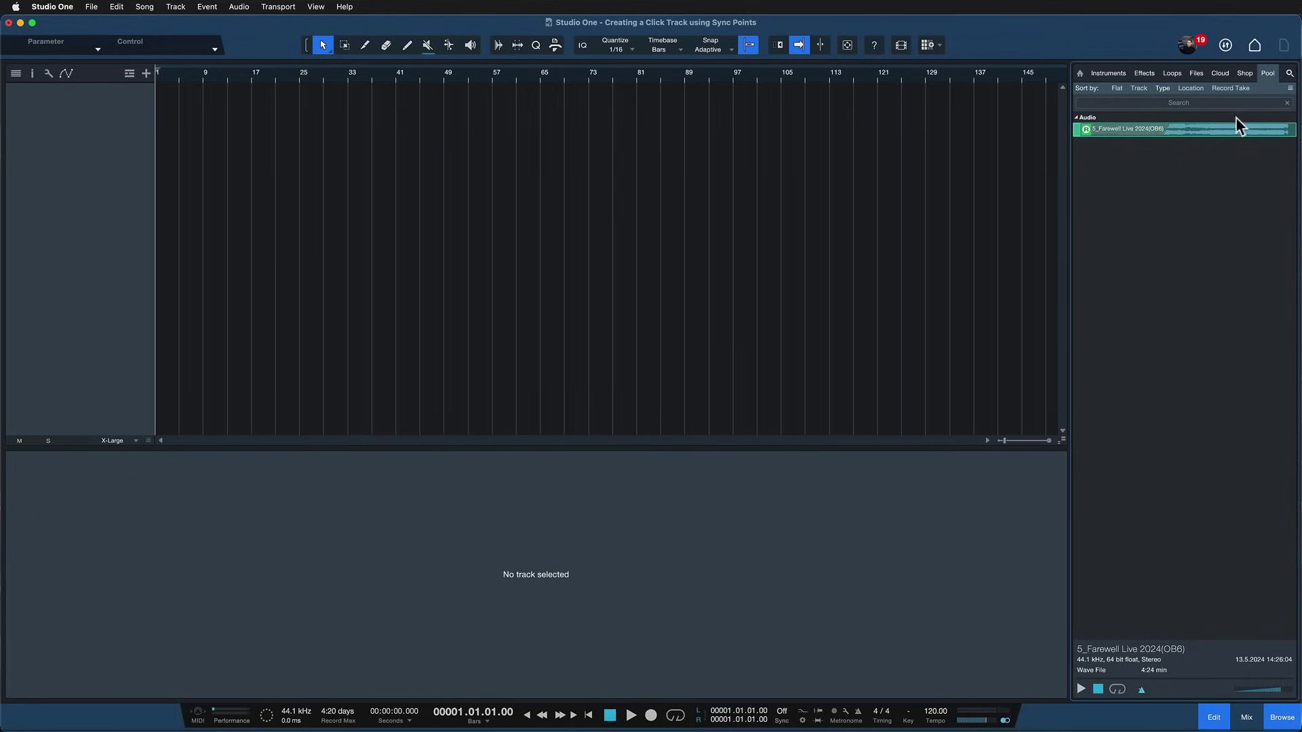
Place 5_Farewell Live 2024(OB6) on a new track at bar 1, zoom out and play its opening
left_click_drag(1183, 125, 157, 141)
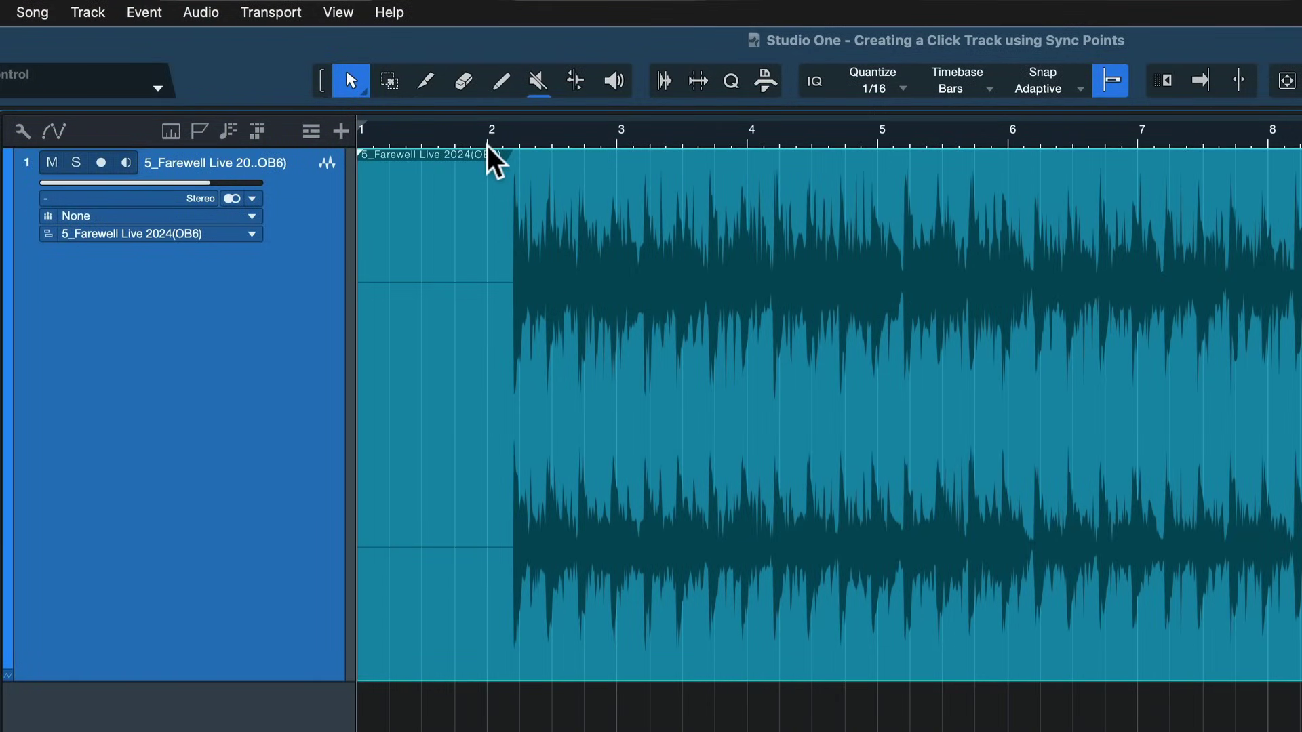
key("w")
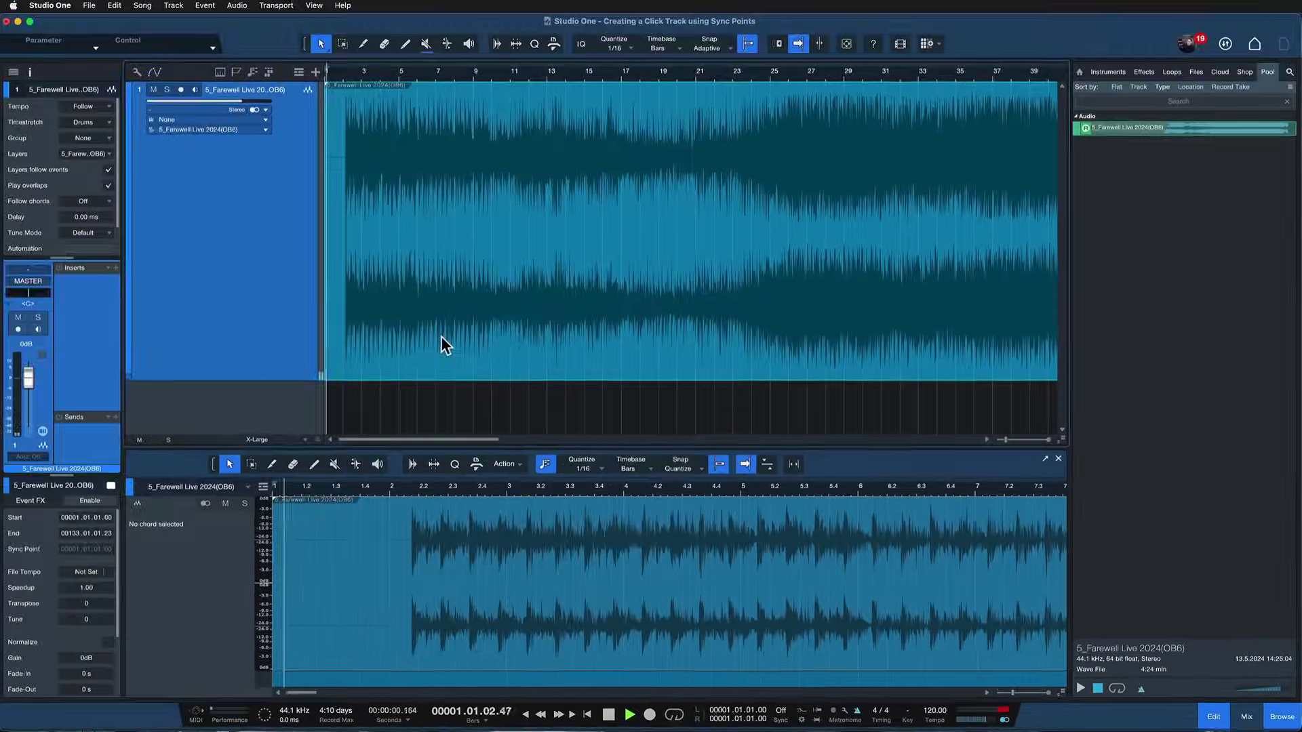
key("space")
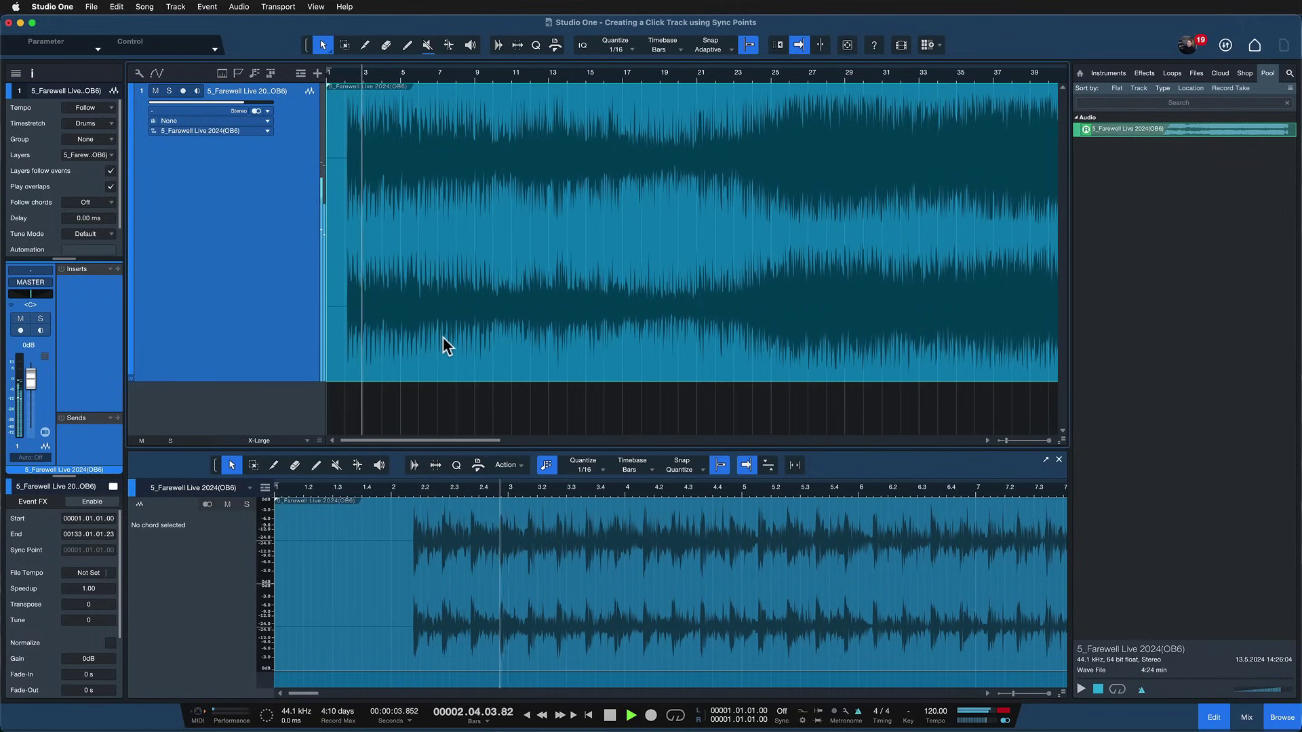
key("space")
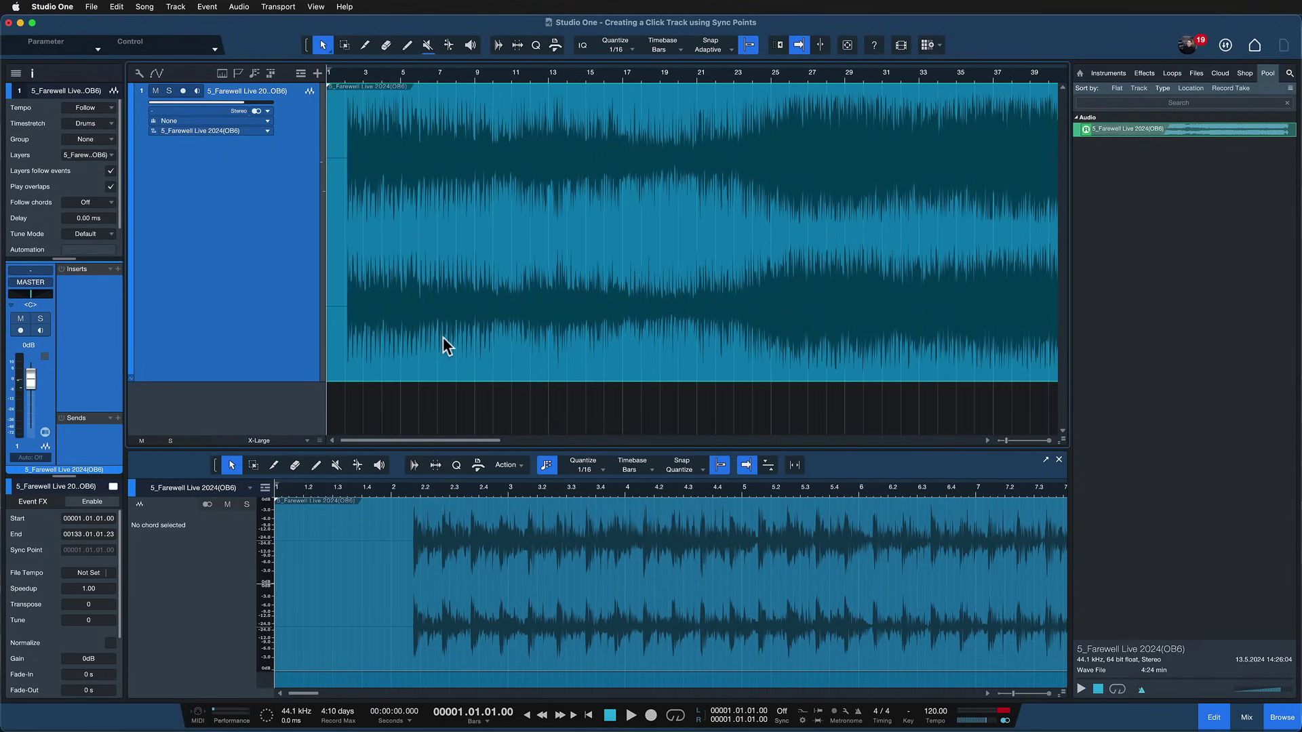
left_click(34, 77)
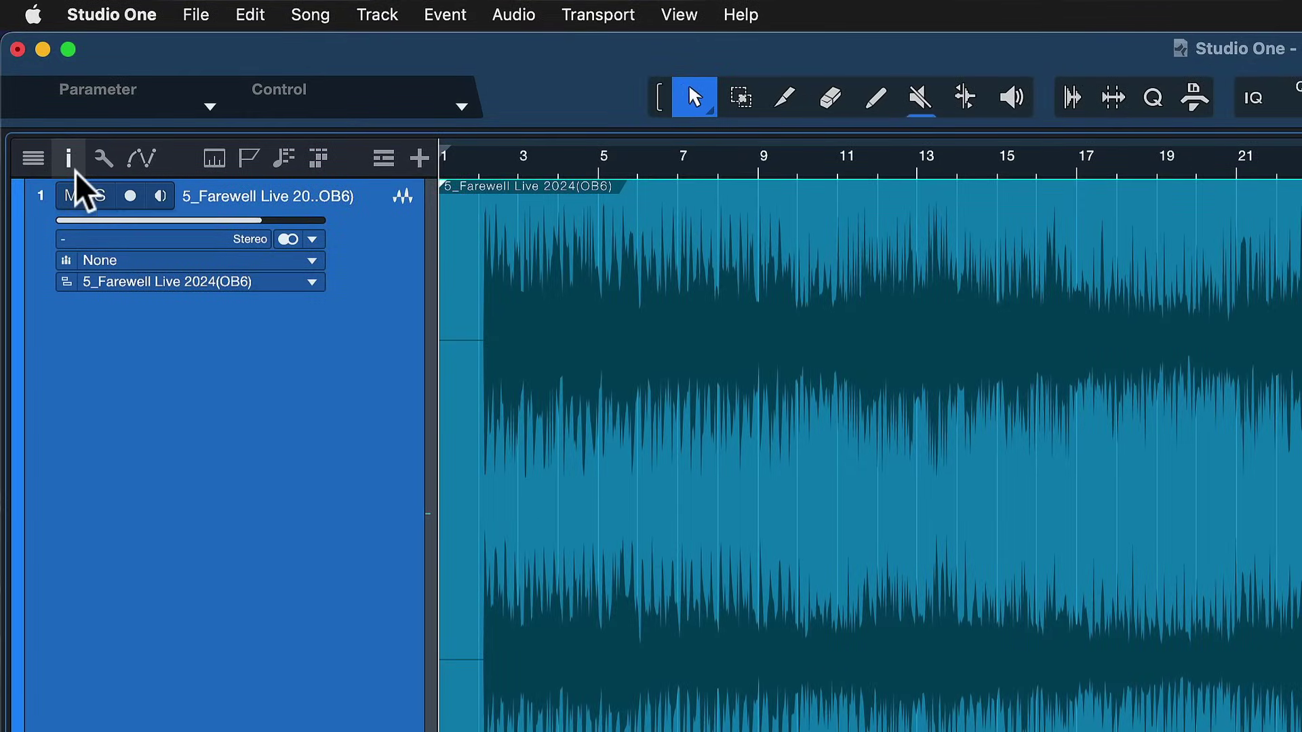
left_click(69, 160)
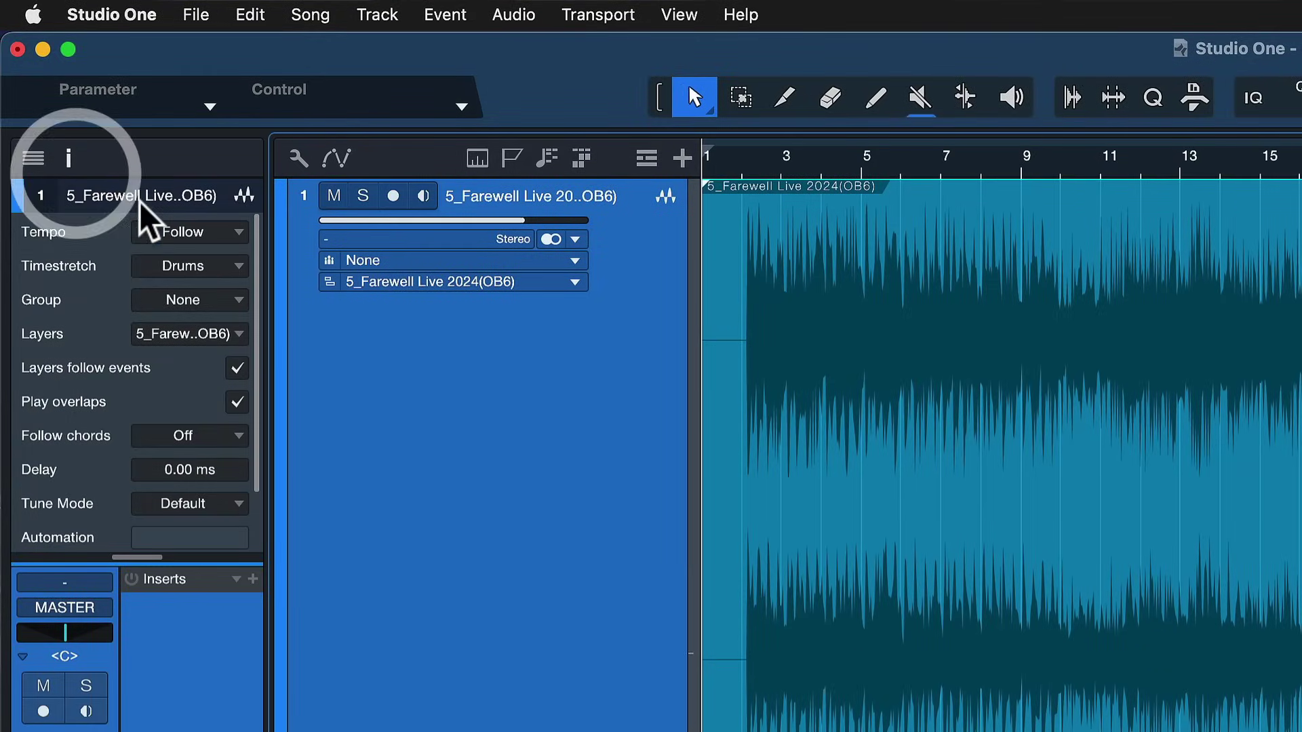
left_click(146, 239)
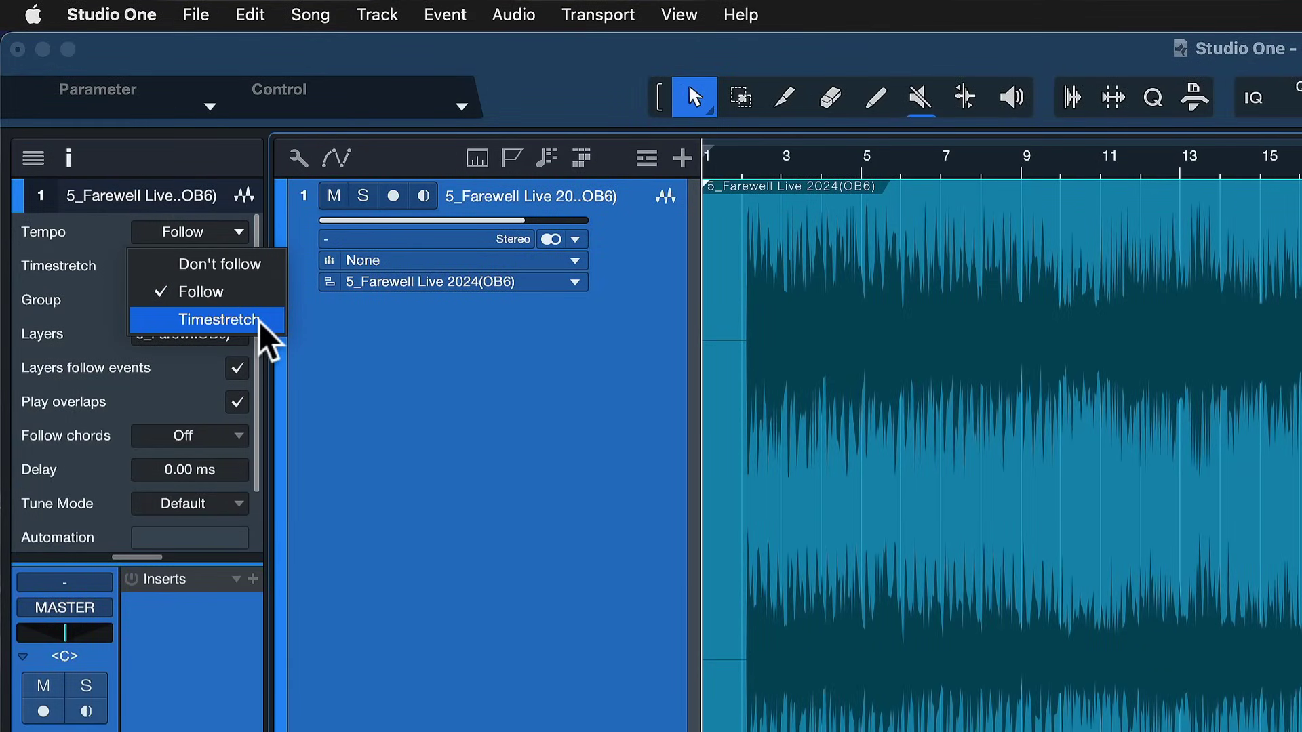
left_click(545, 398)
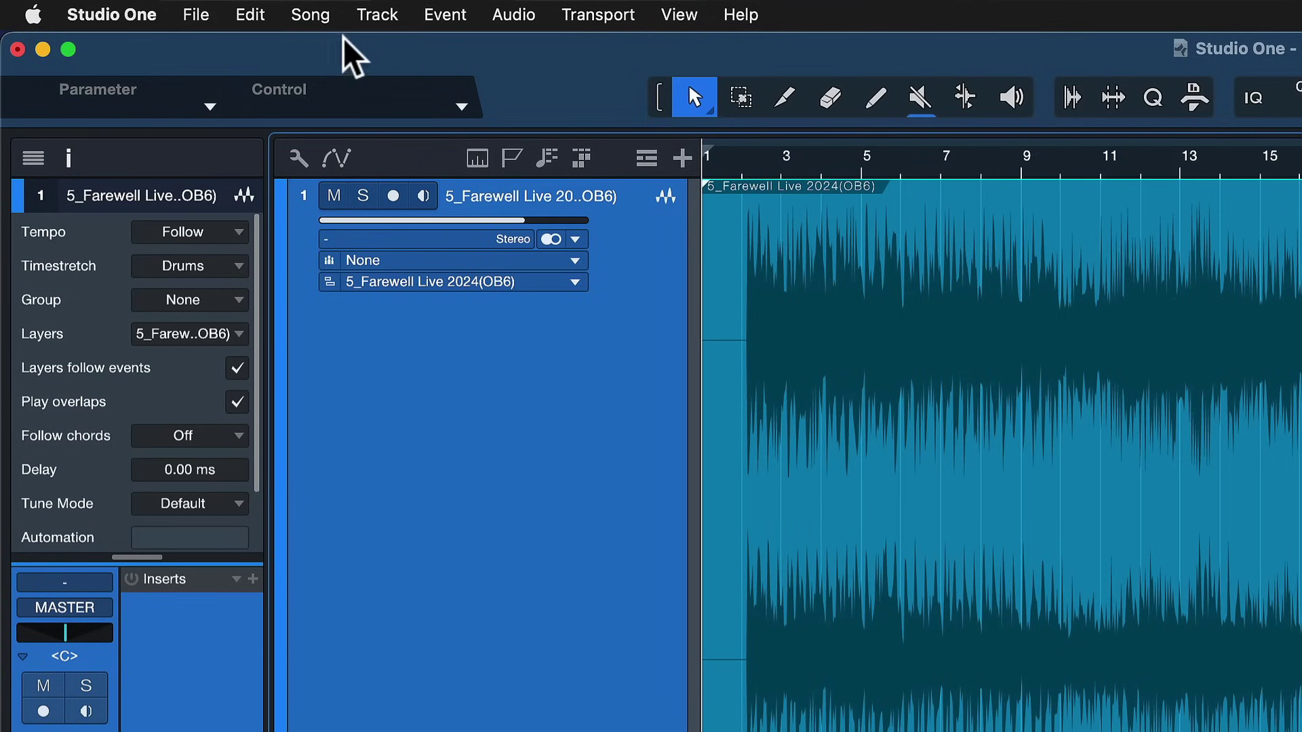
left_click(313, 16)
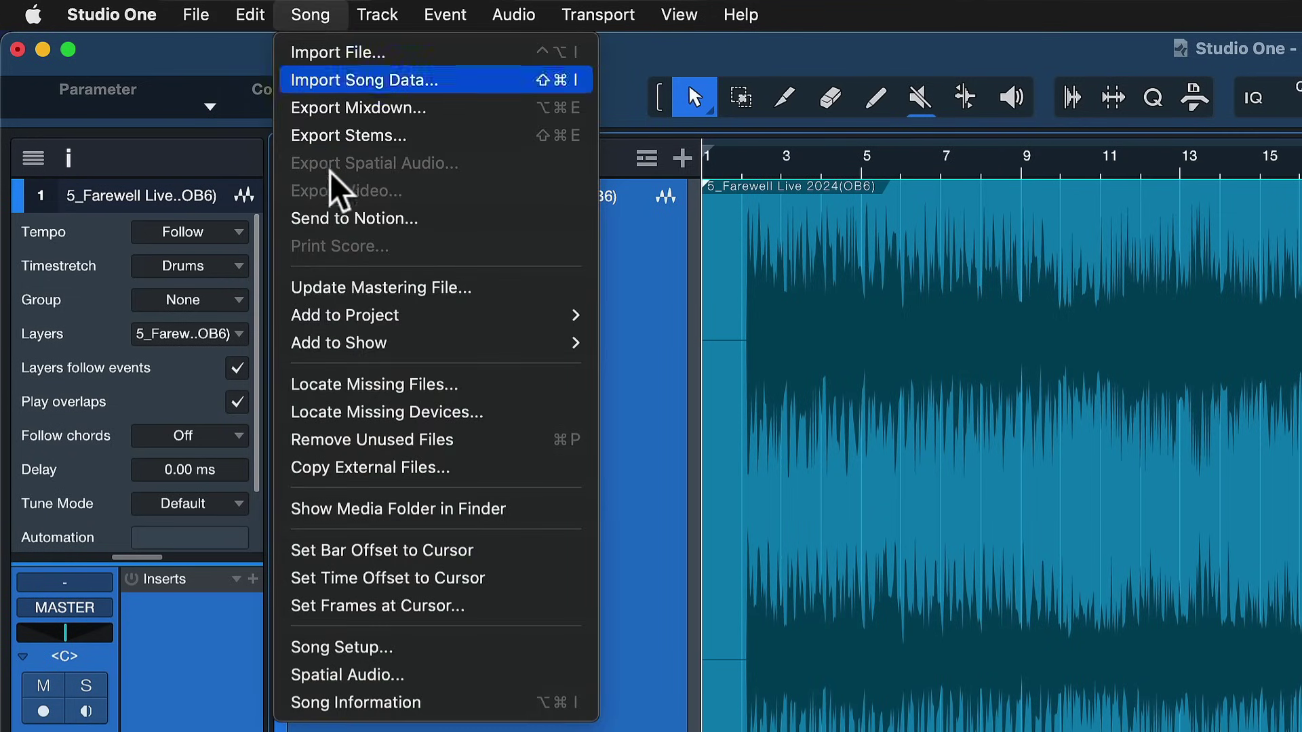
left_click(408, 649)
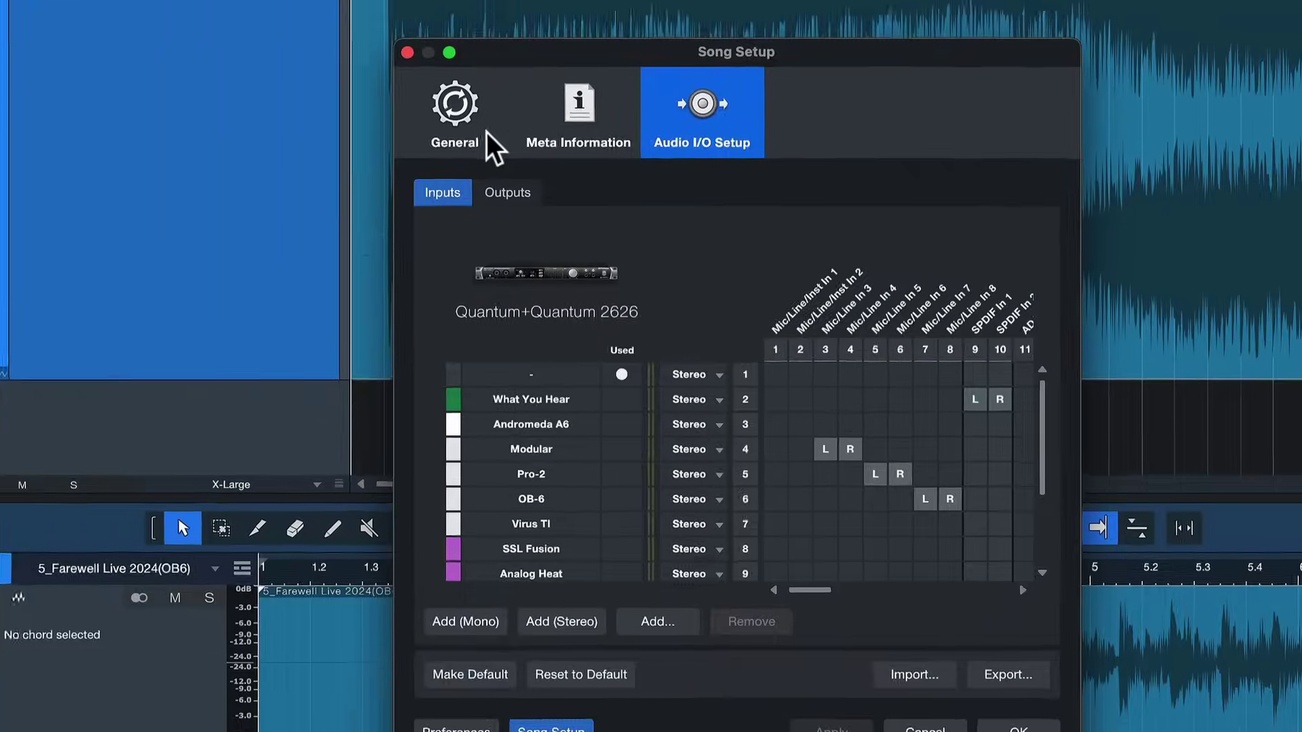
left_click(855, 522)
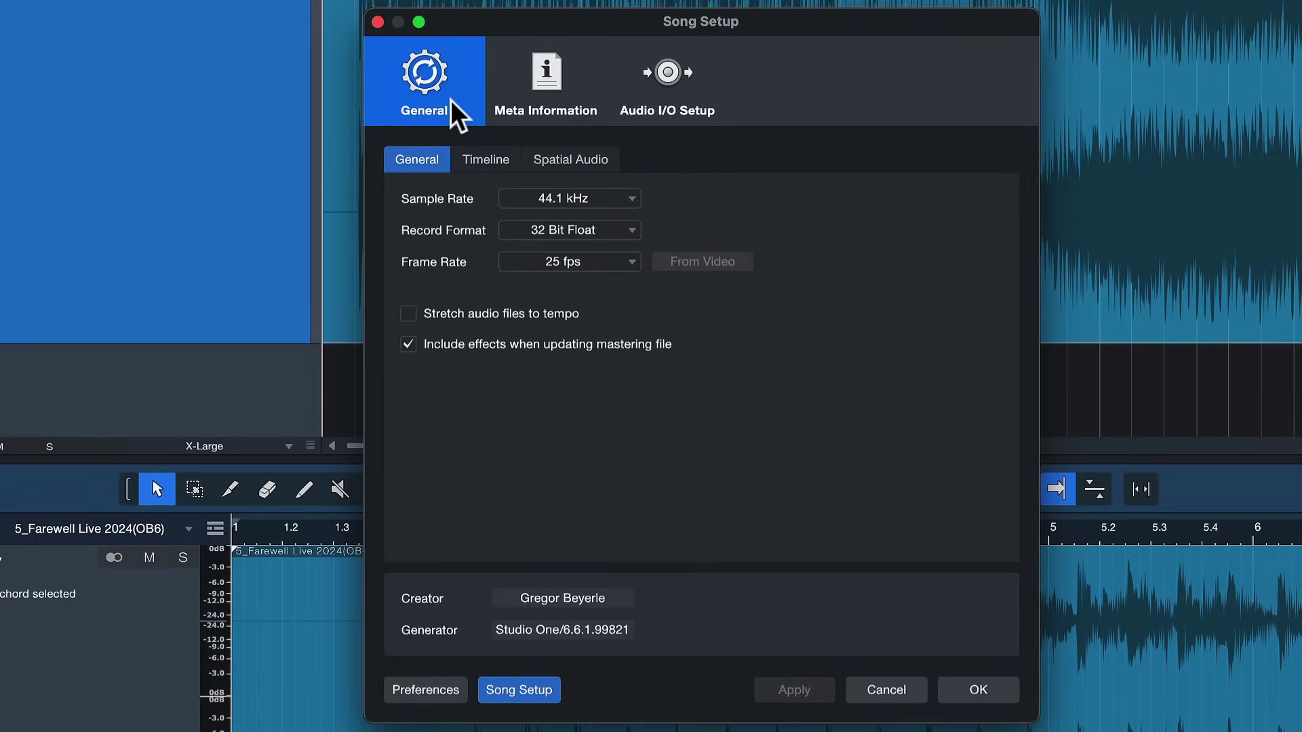
left_click(407, 315)
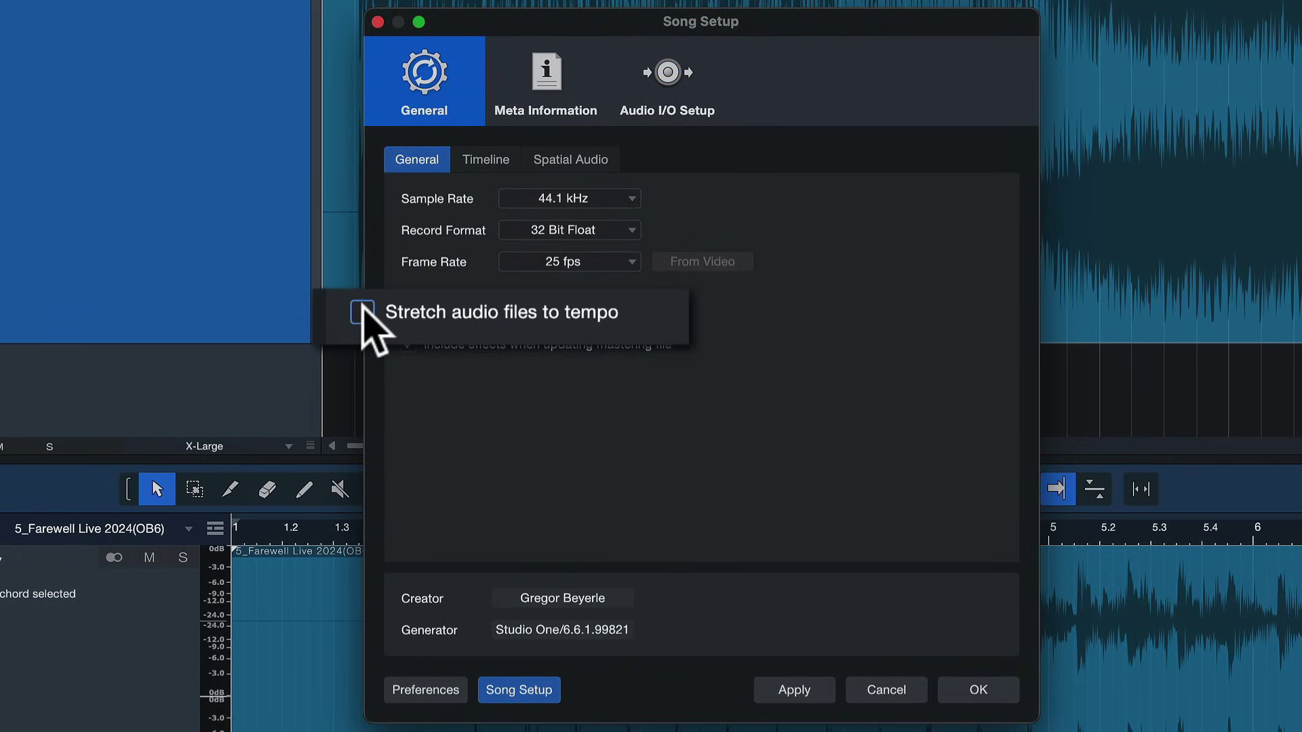
left_click(408, 313)
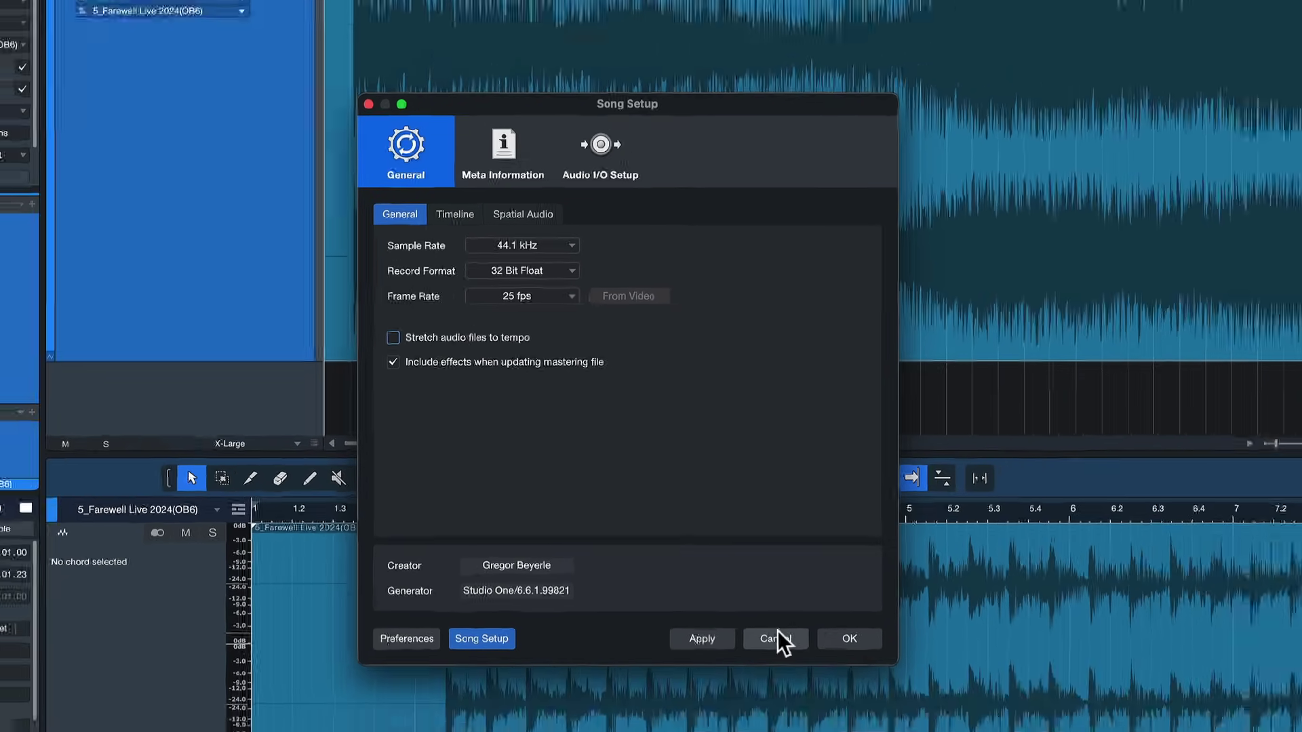
left_click(892, 680)
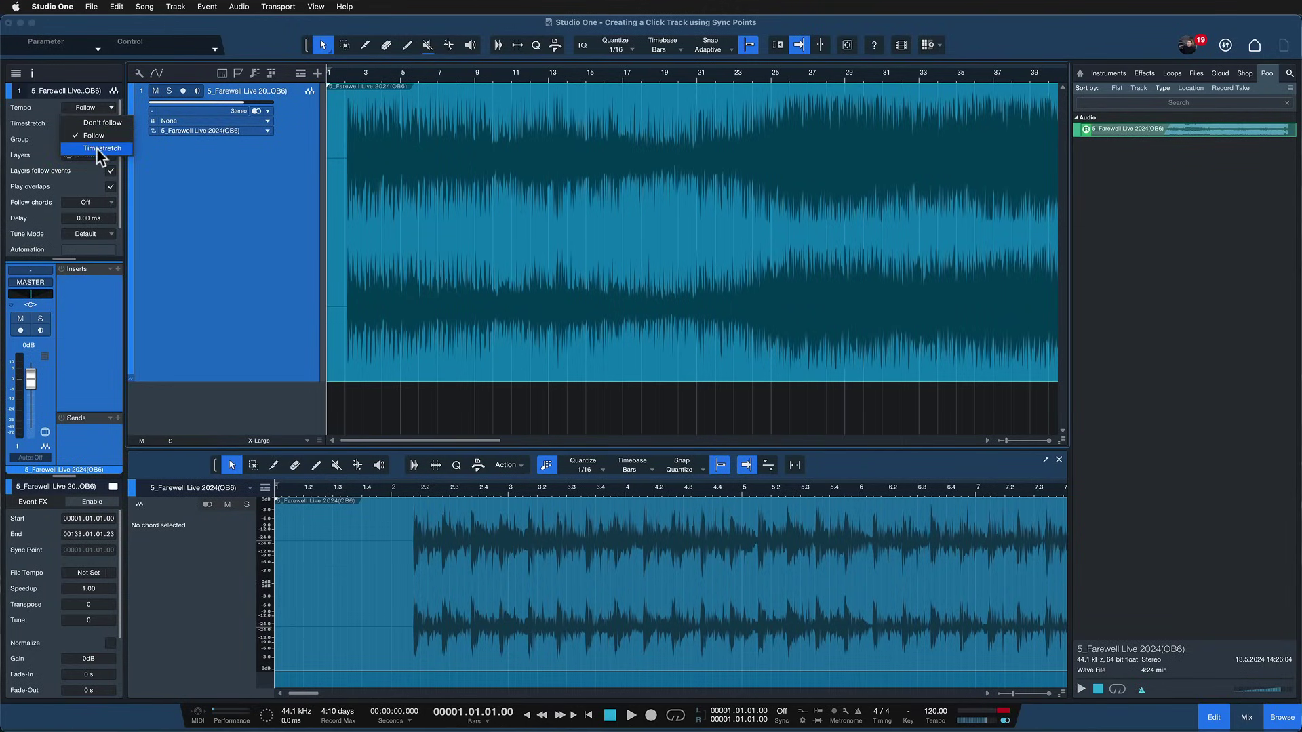
left_click(245, 185)
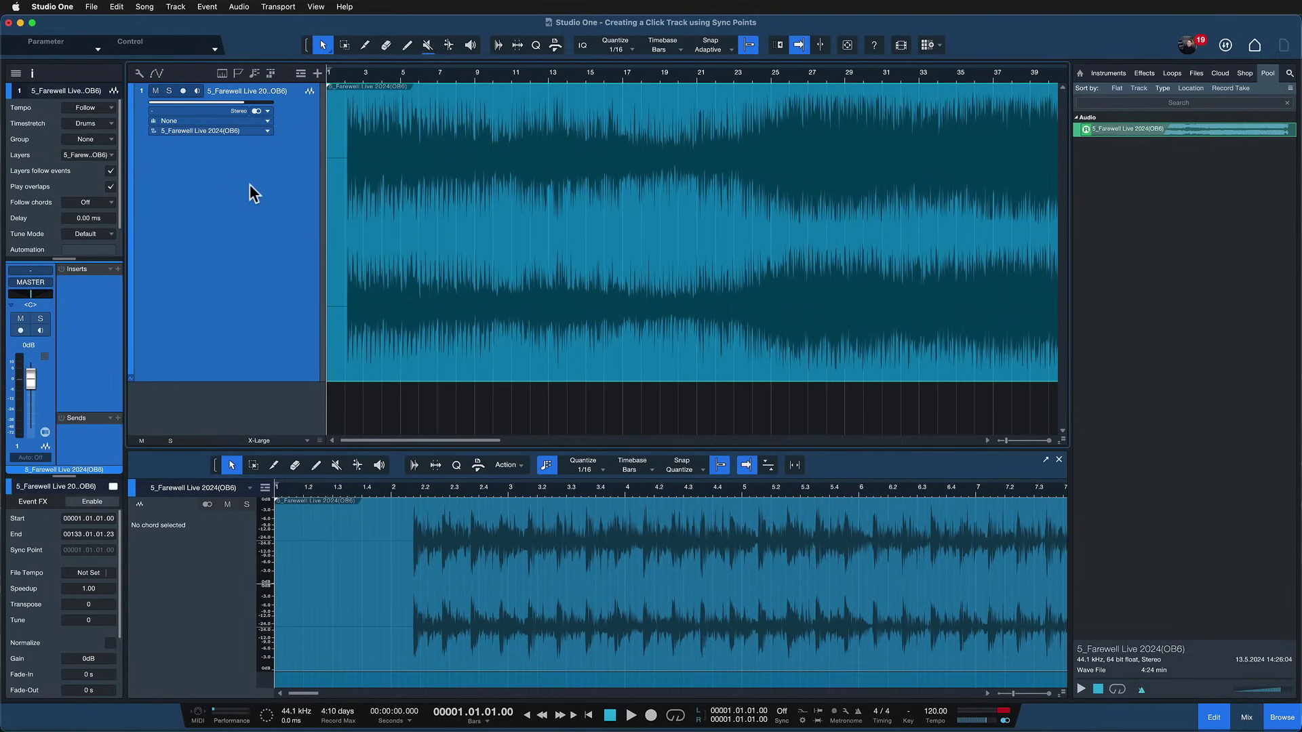
Zoom out to show the whole live event and open it in Melodyne with Cmd+M
key("w")
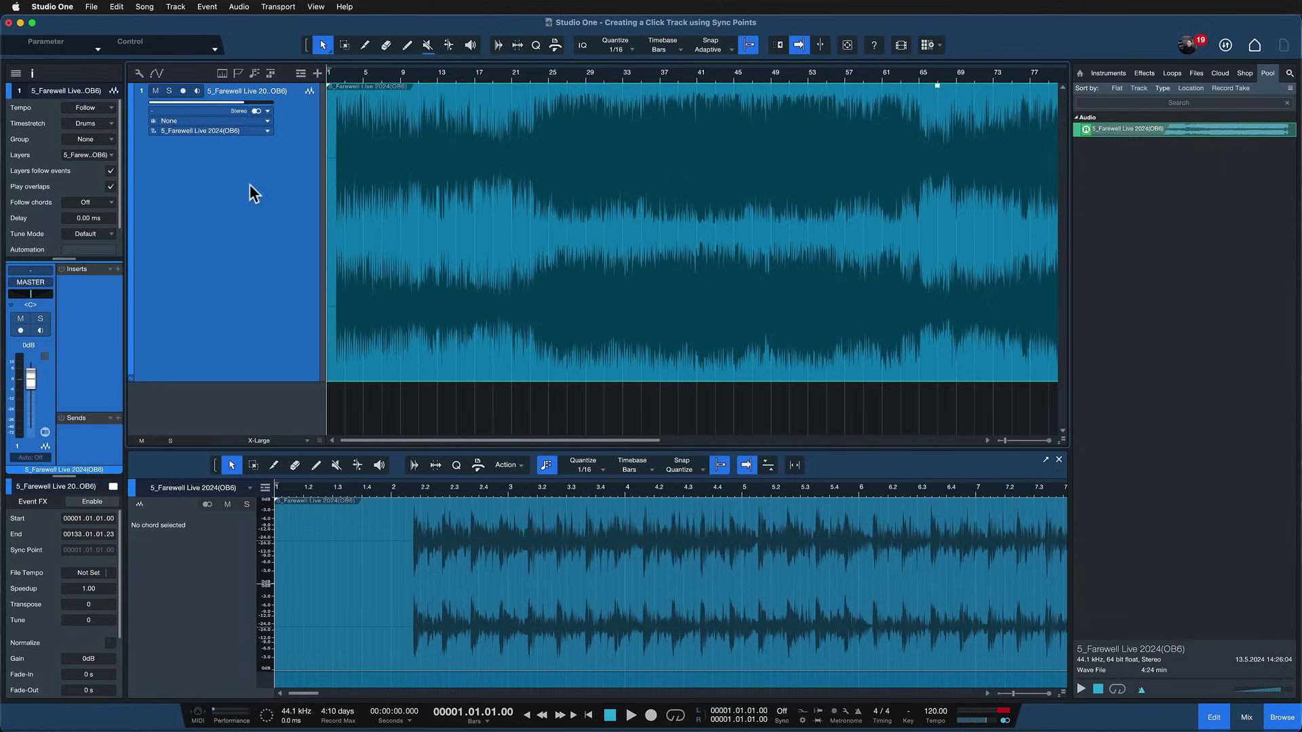
key("w")
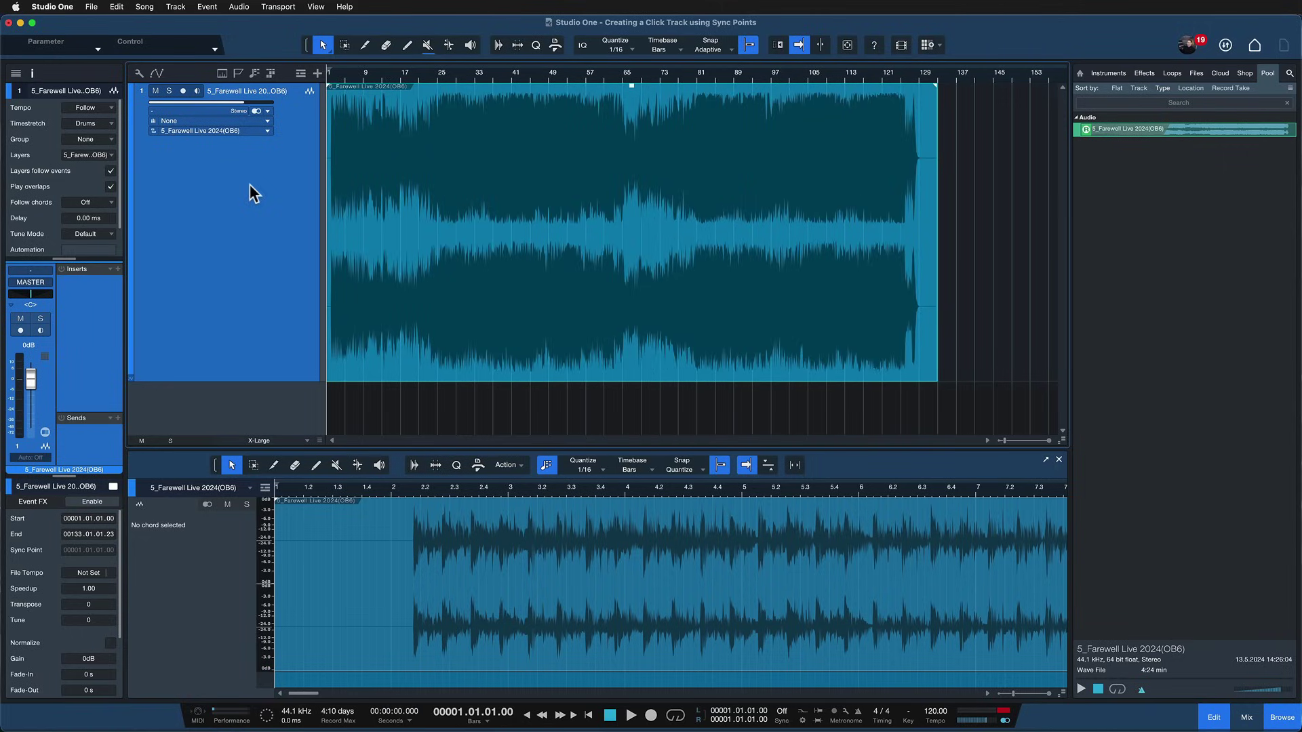
key("super+m")
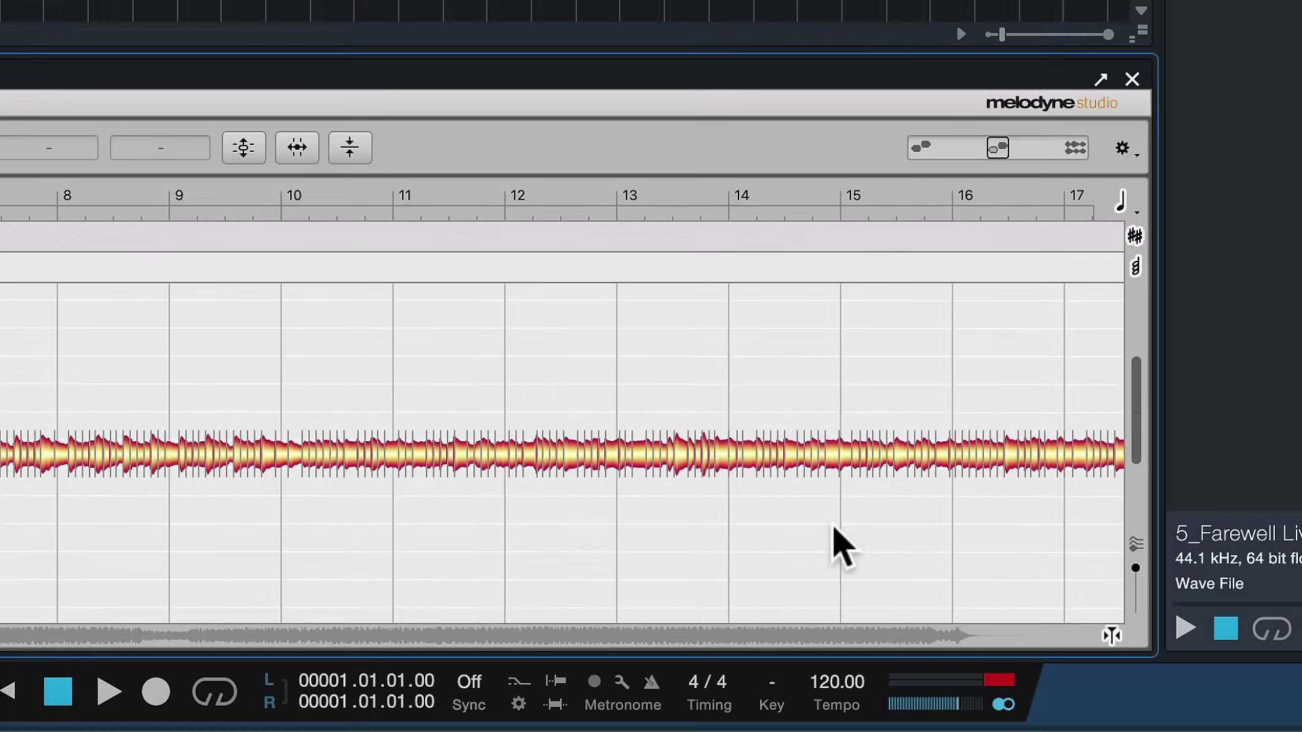
Set the Transport tempo to 122 BPM after briefly trying 140
left_click(843, 686)
type("140")
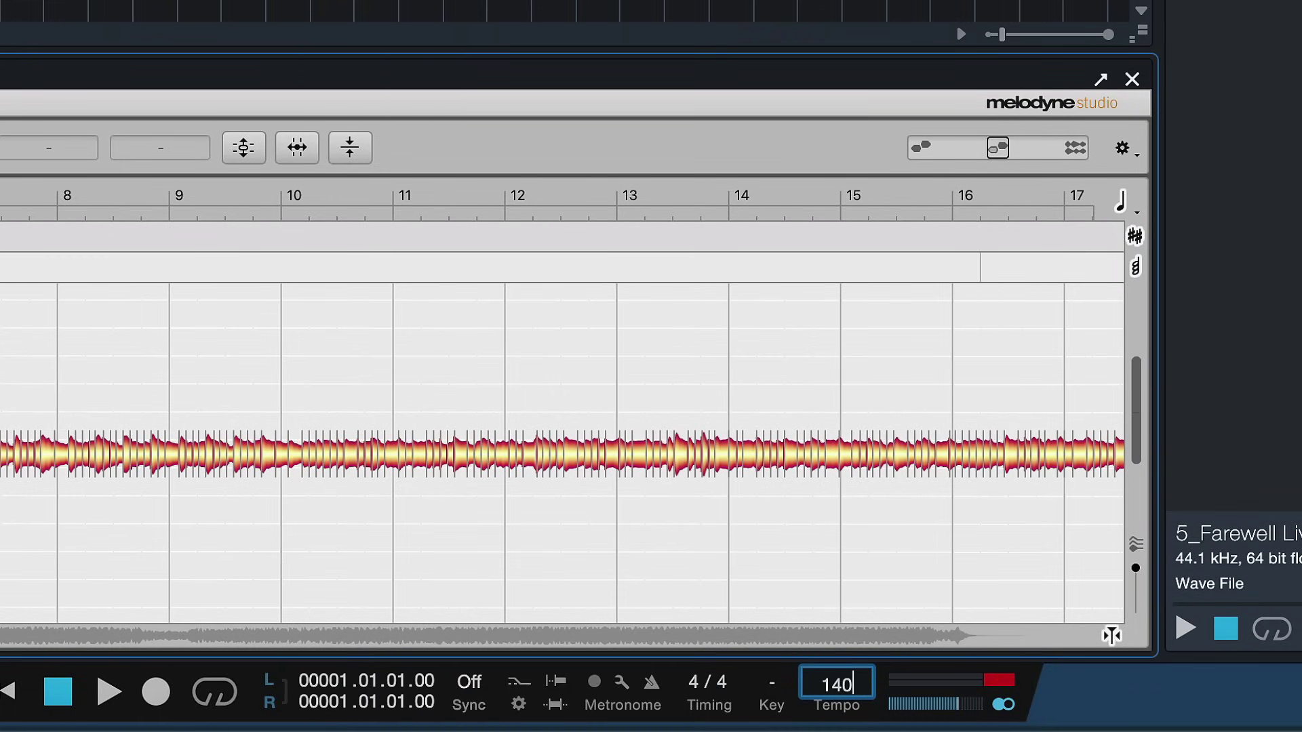
key("Return")
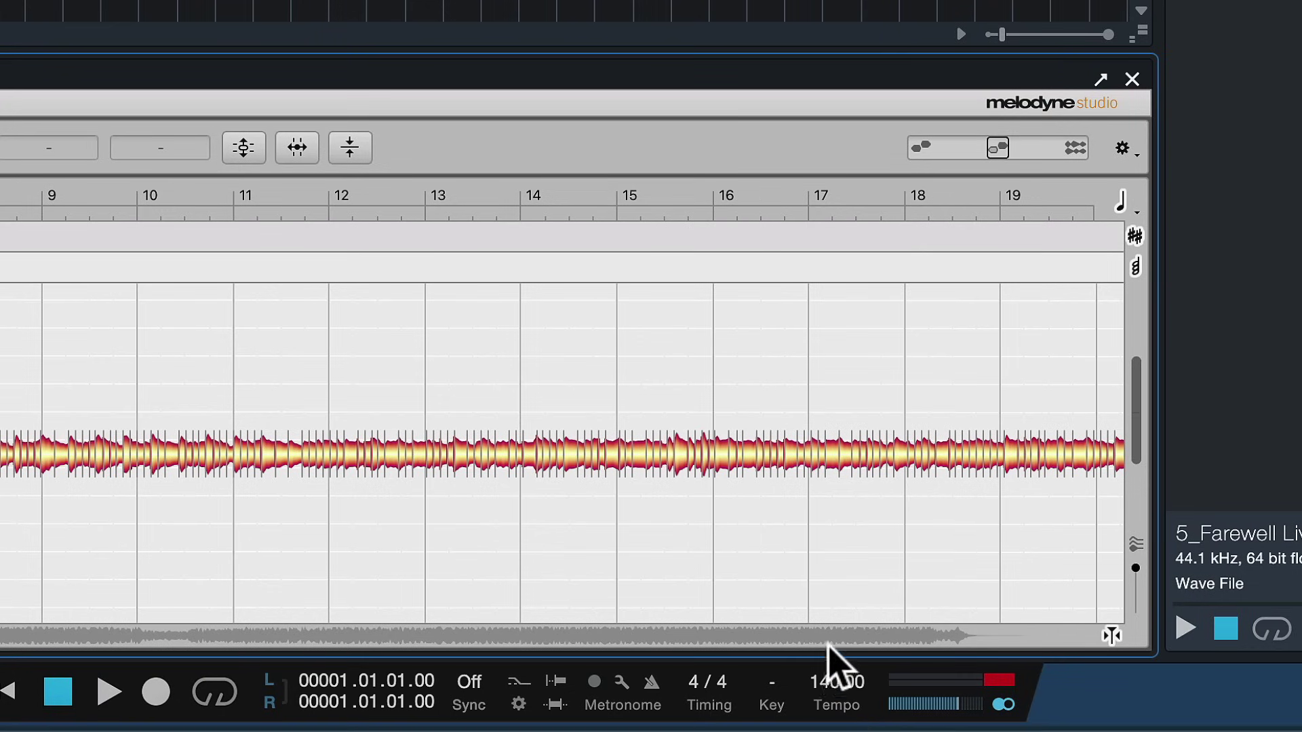
left_click(836, 678)
type("122")
key("Return")
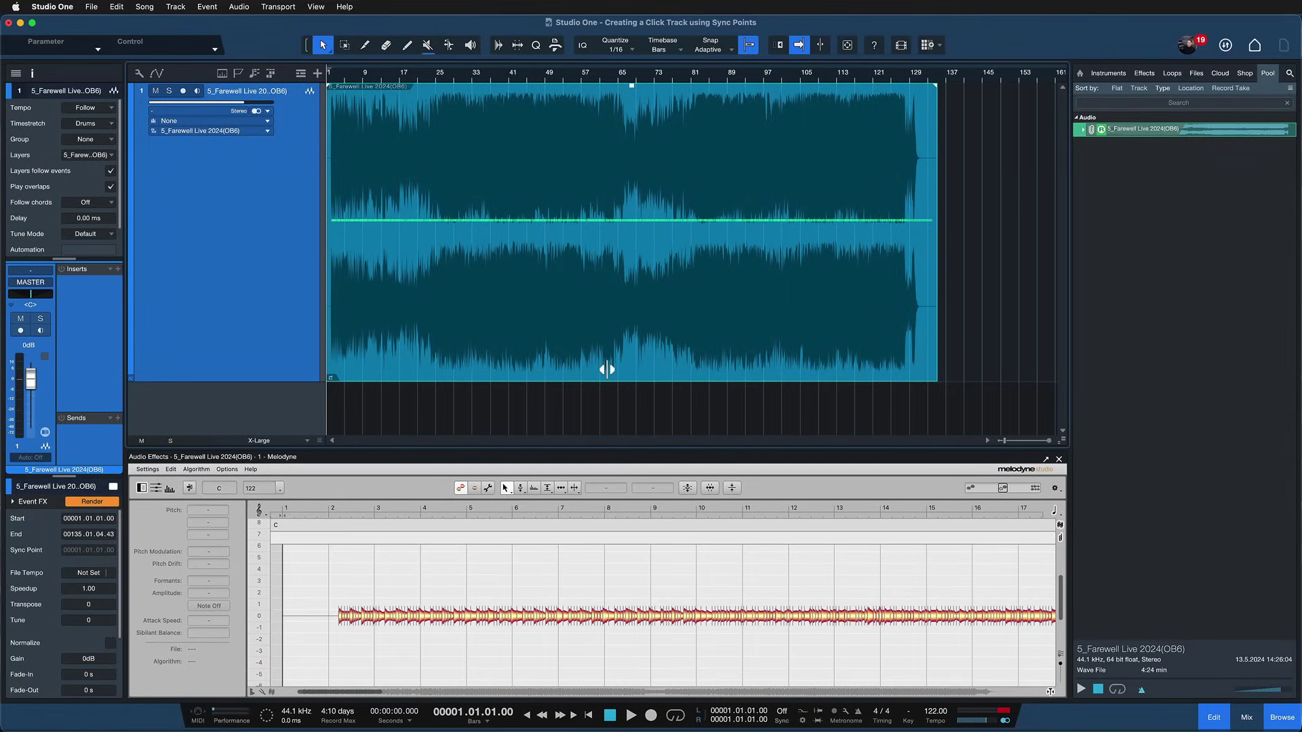
Remove Melodyne from the live event and play its opening bars at 122 BPM
key("alt+super")
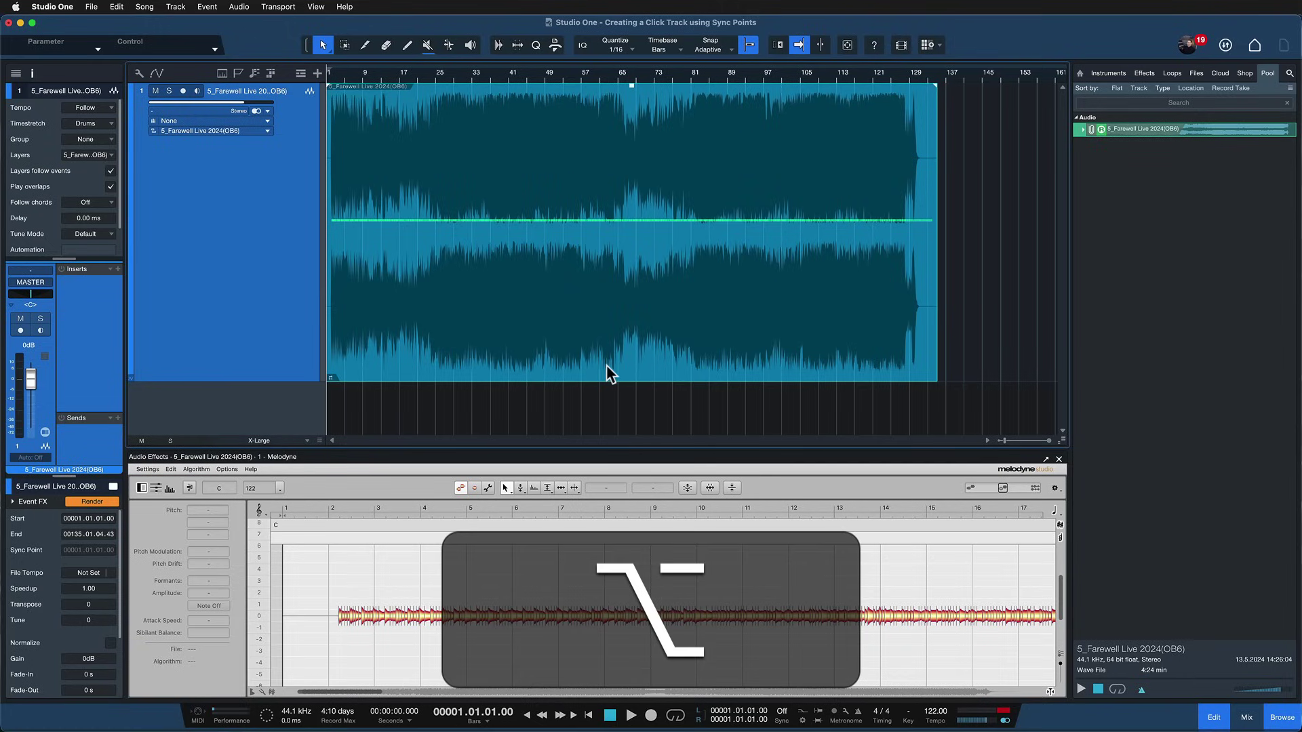
key("alt+super+m")
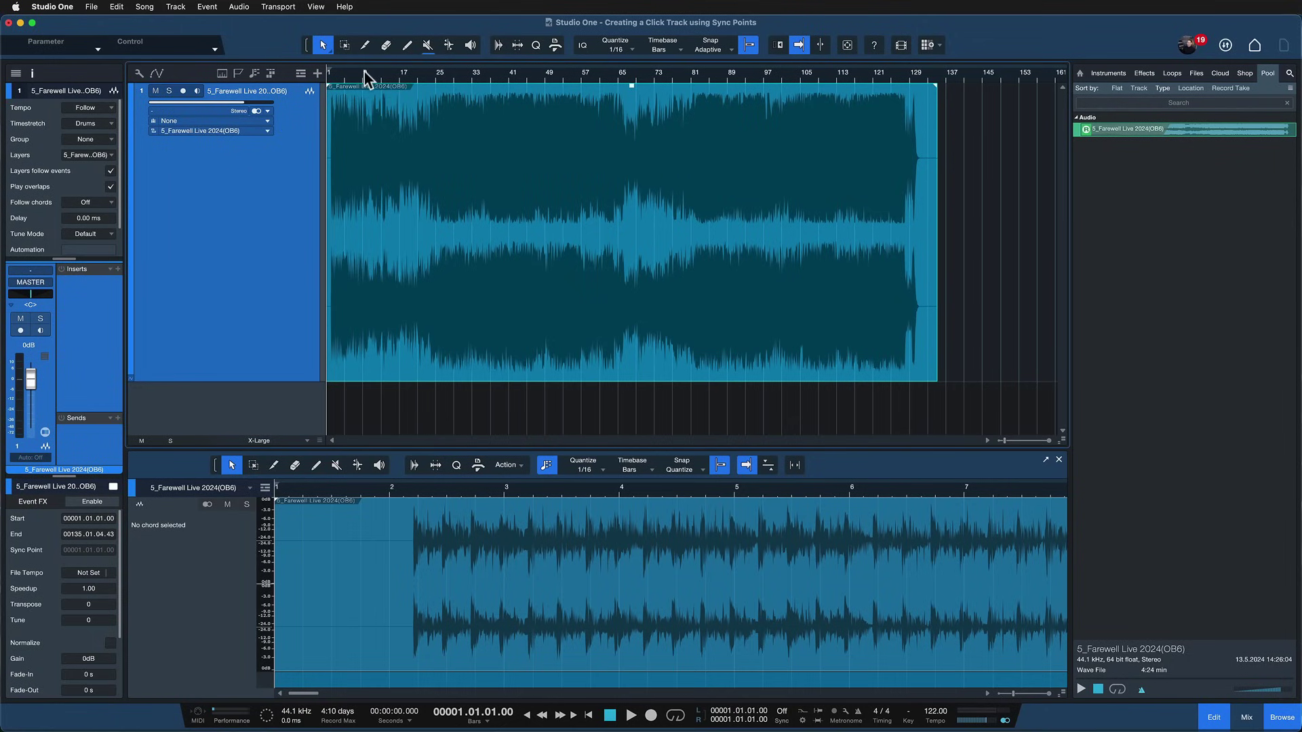
scroll(357, 71, "up", 3)
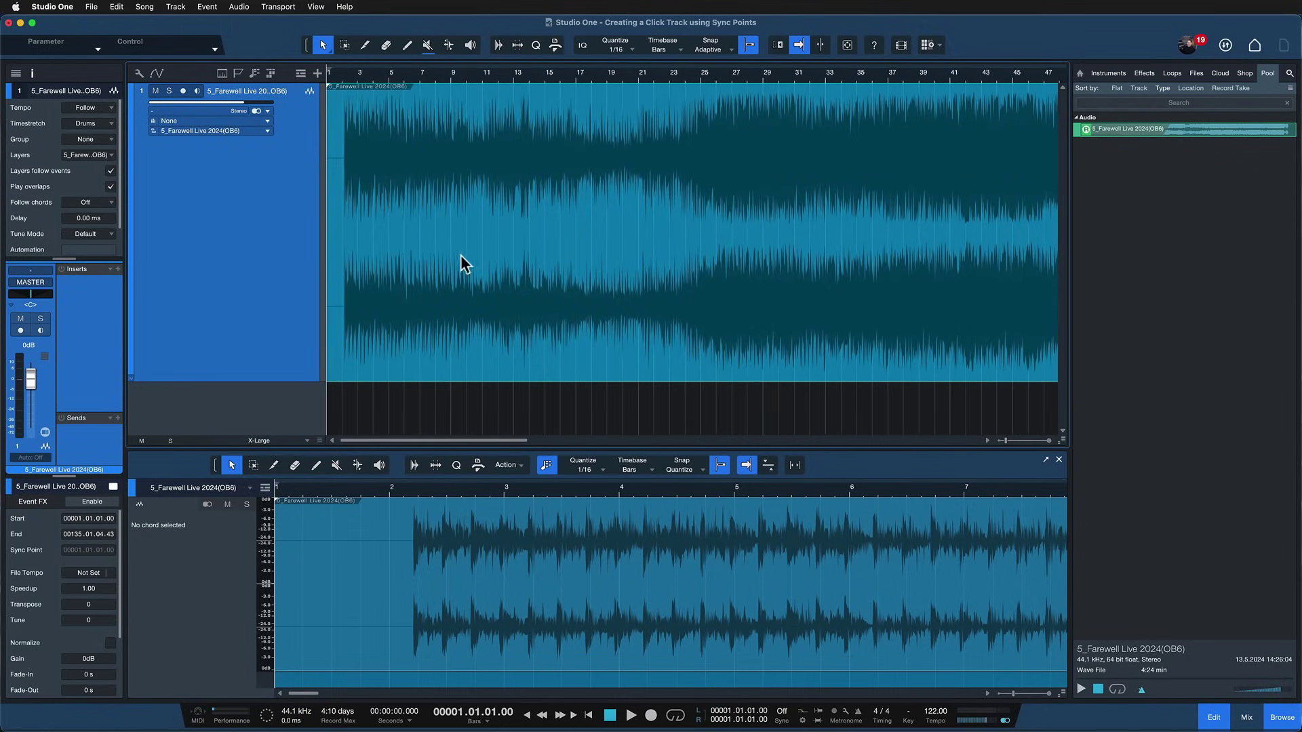
key("e")
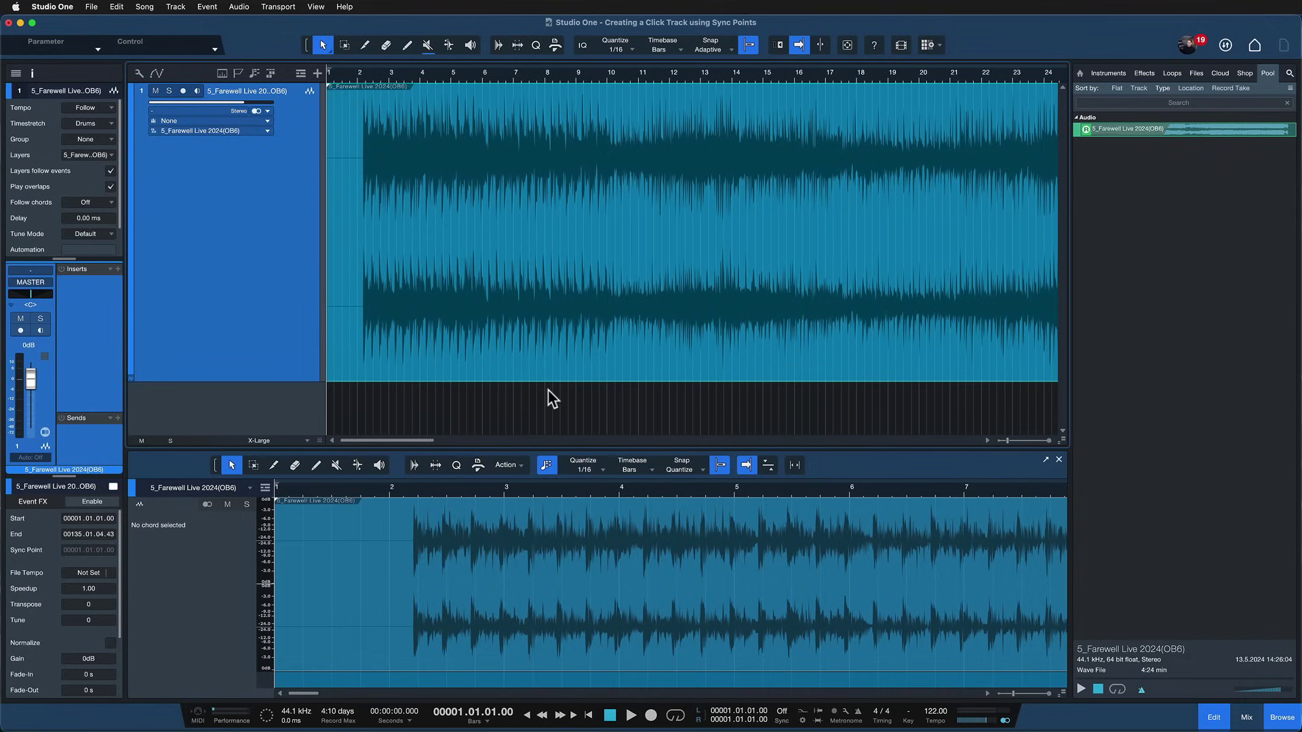
key("space")
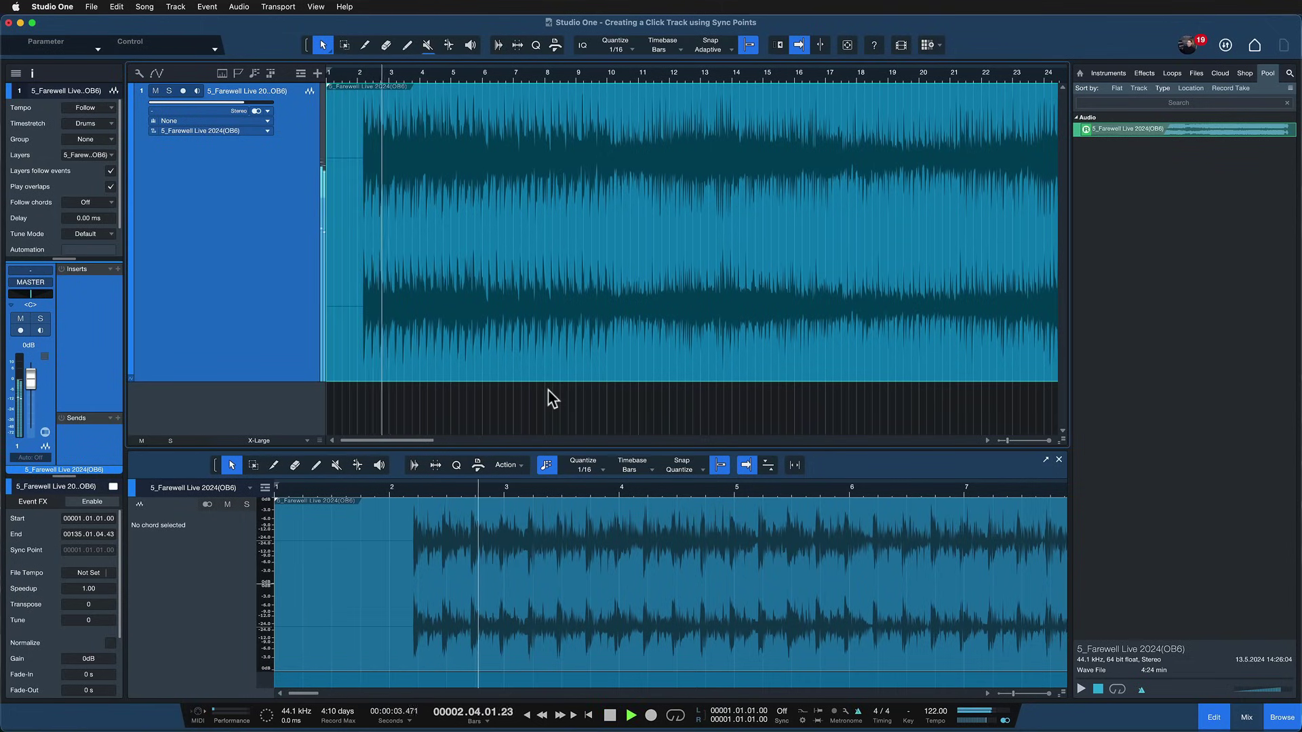
key("space")
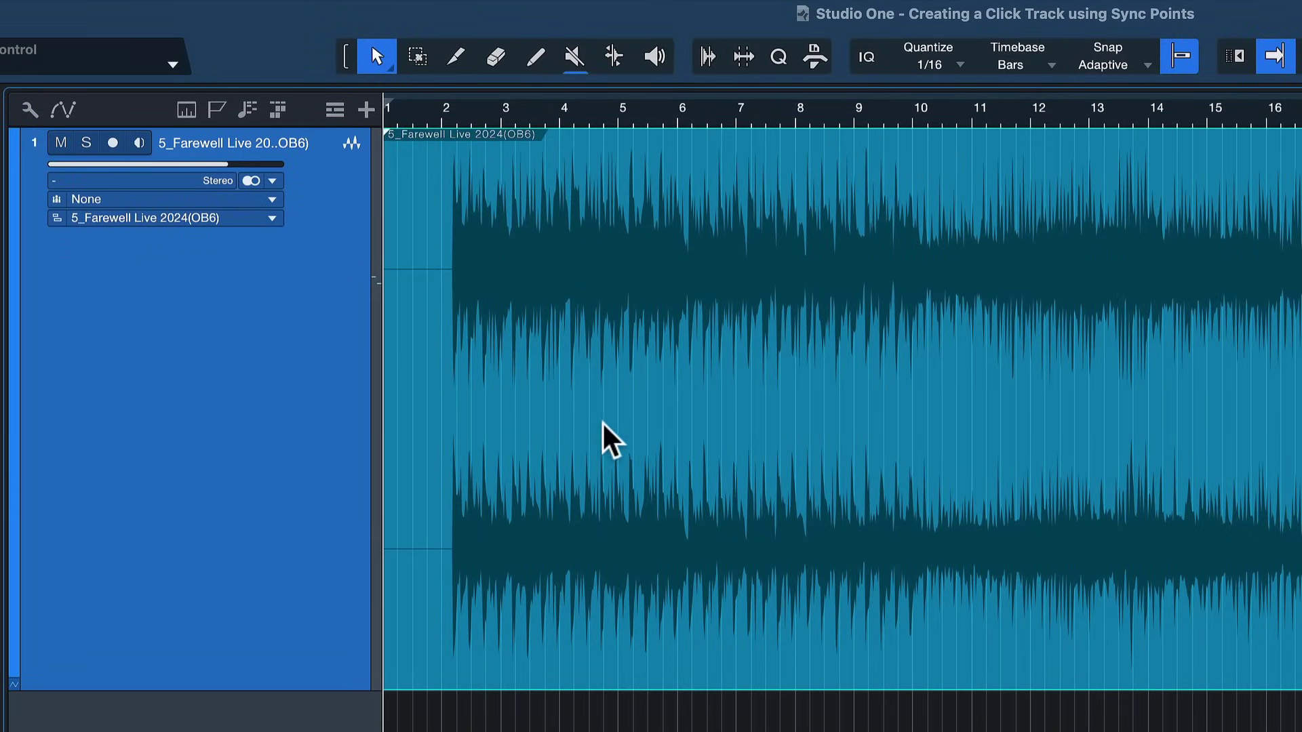
Add a sync point to the live event and fine-tune it onto the first transient after bar 2
right_click(442, 242)
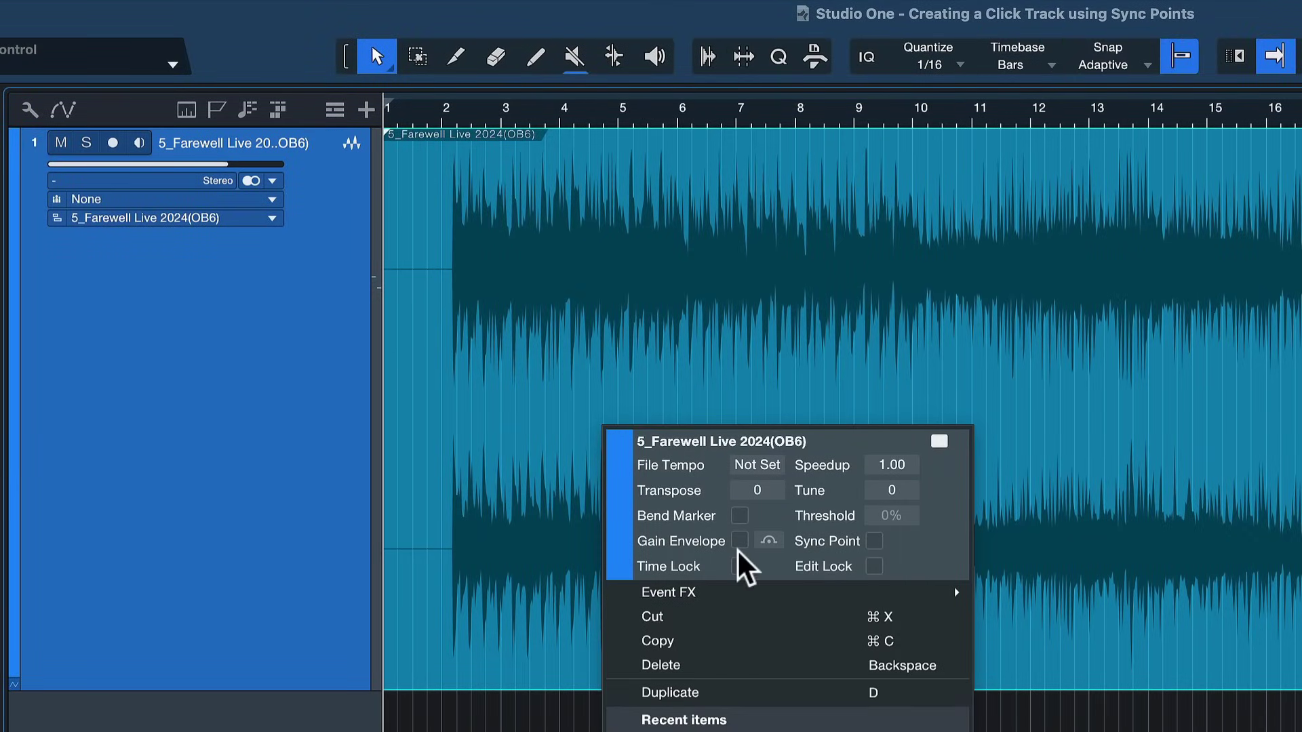
left_click(876, 542)
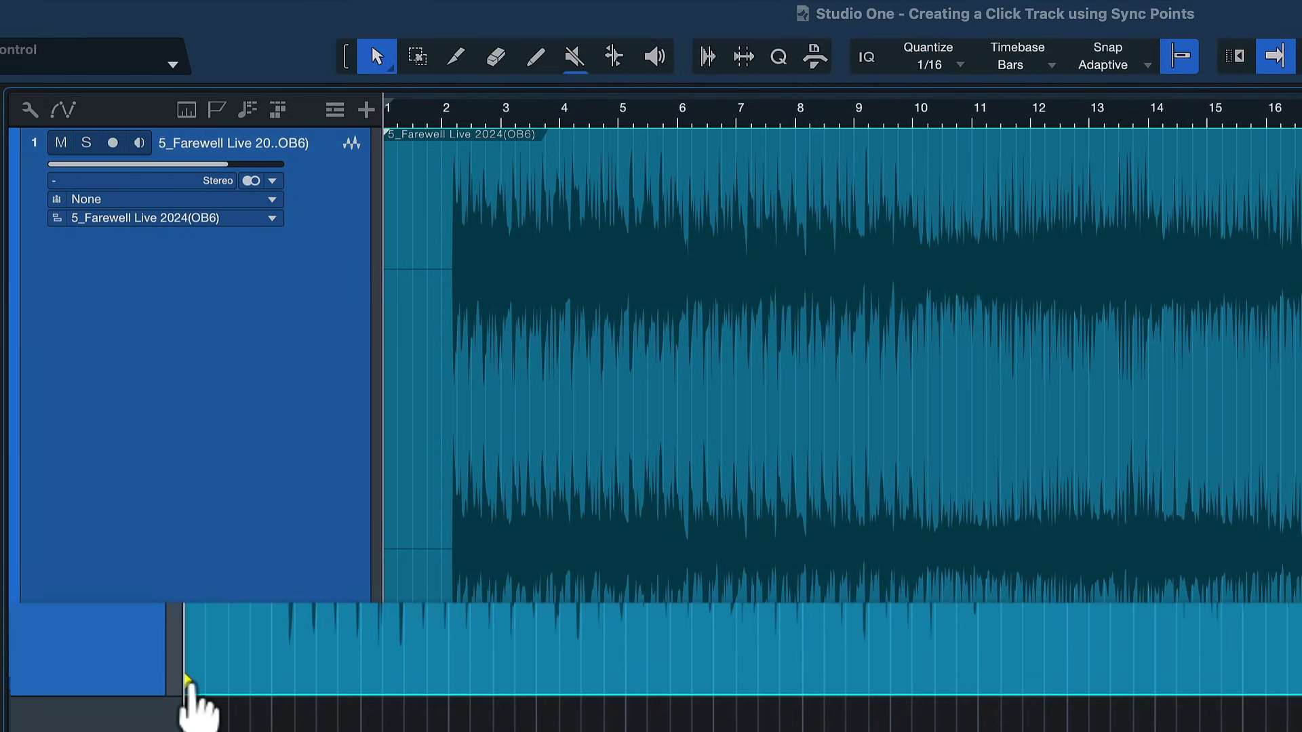
left_click_drag(190, 682, 459, 639)
key("e")
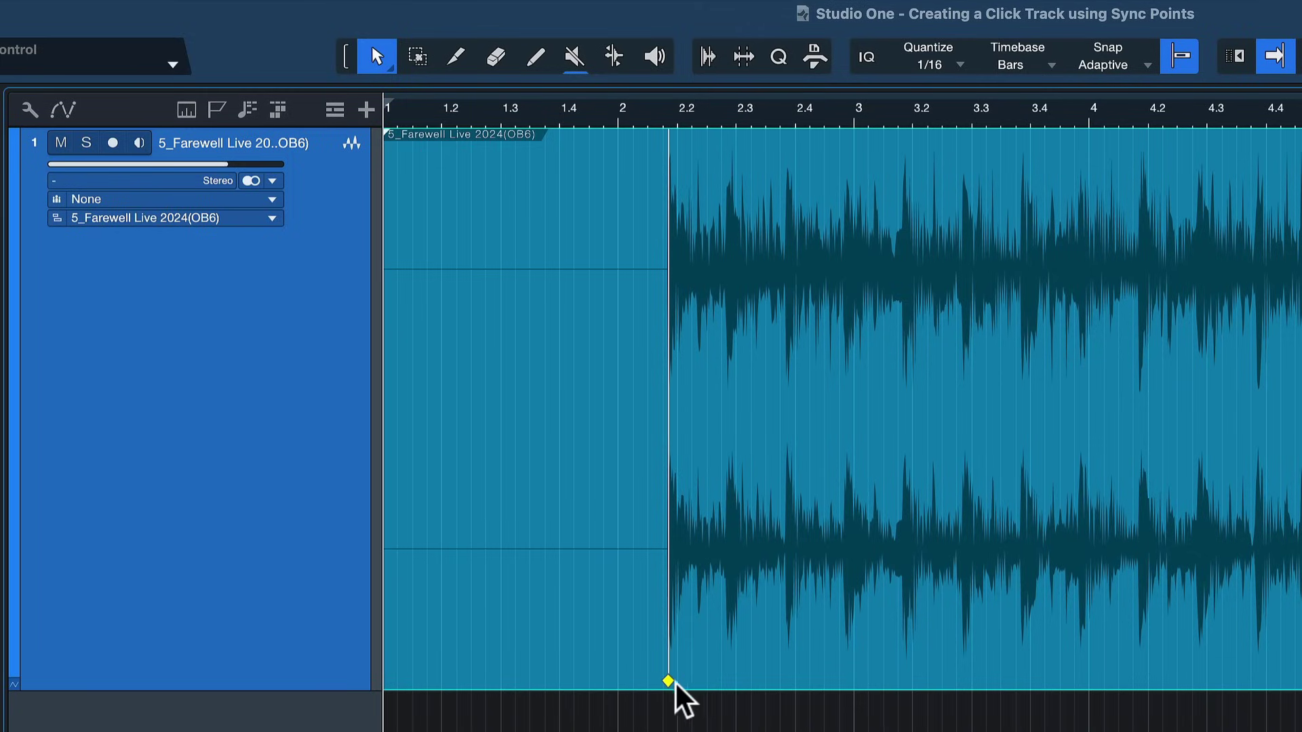
left_click_drag(680, 678, 668, 631)
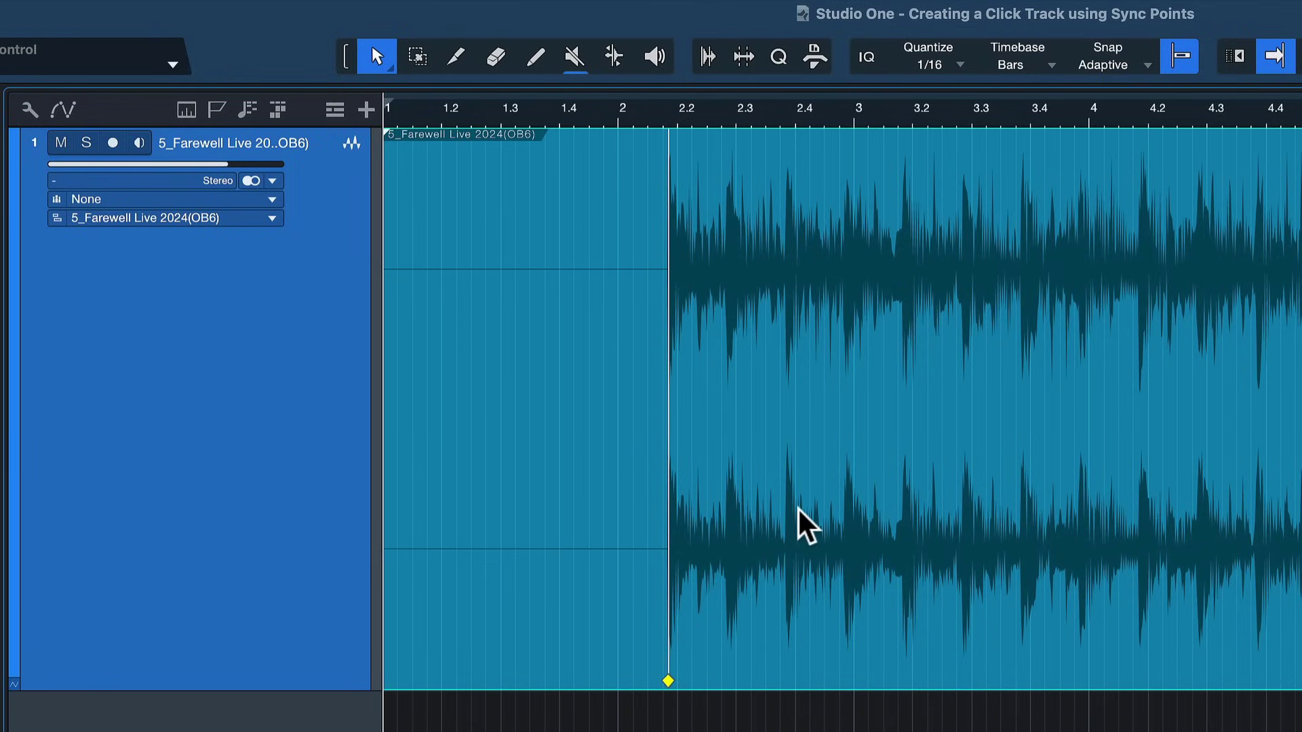
Slide the live event so its sync point lands exactly on bar 3 (00003.01.01.00)
left_click_drag(798, 508, 1028, 495)
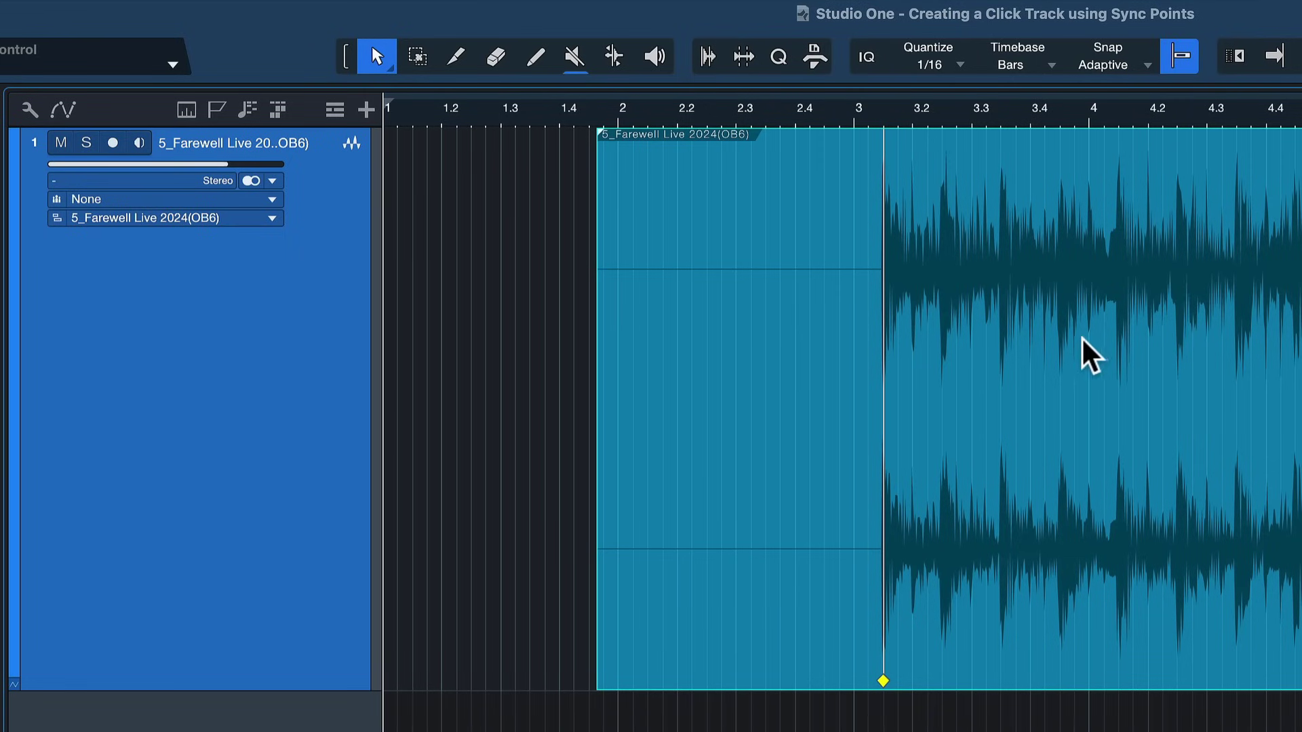
left_click_drag(1084, 355, 935, 371)
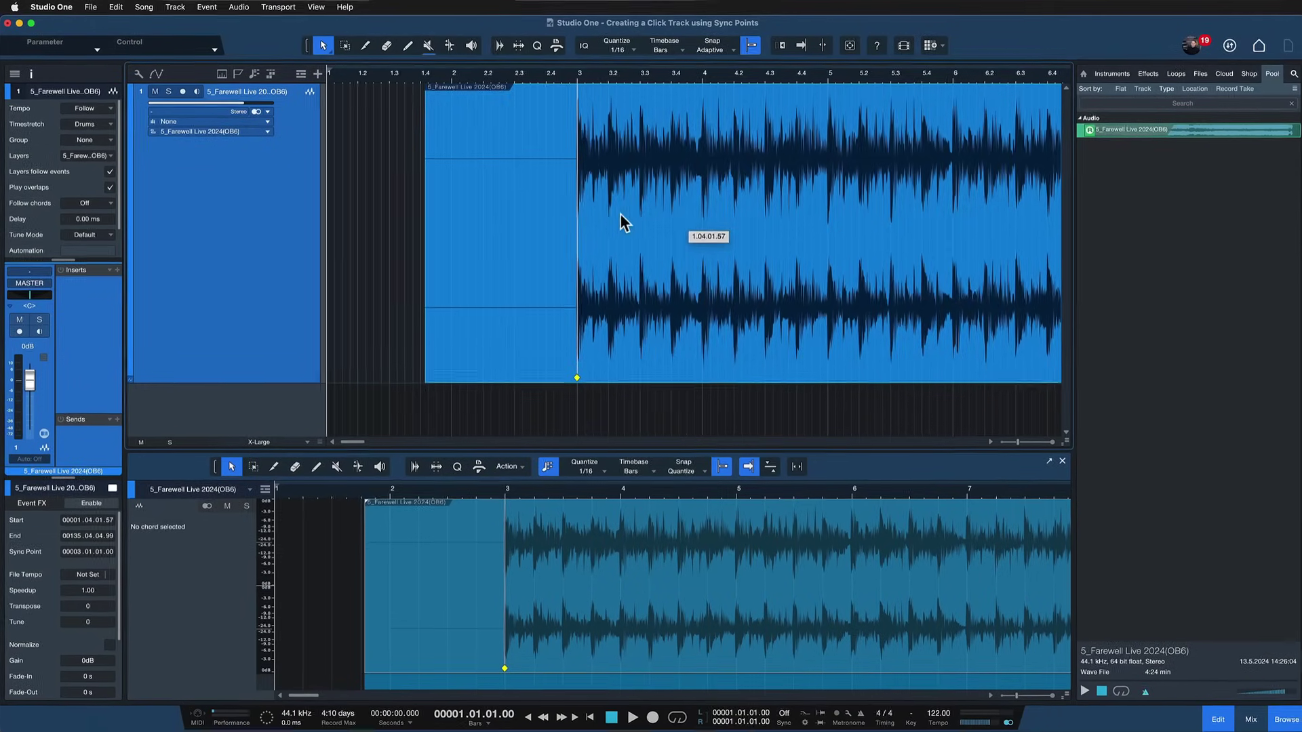
left_click_drag(621, 222, 620, 224)
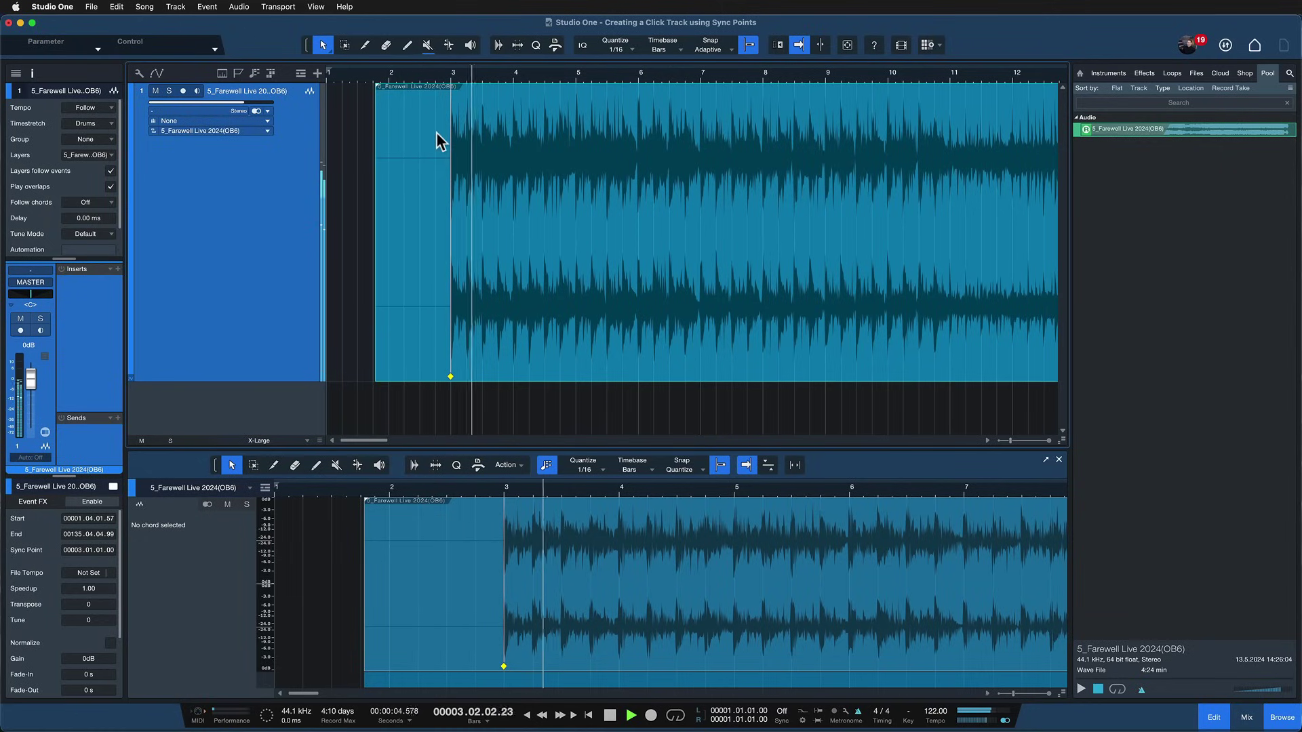
Move the song end marker to bar 136 and the song start marker to bar 2
key("w")
key("w")
key("w")
key("w")
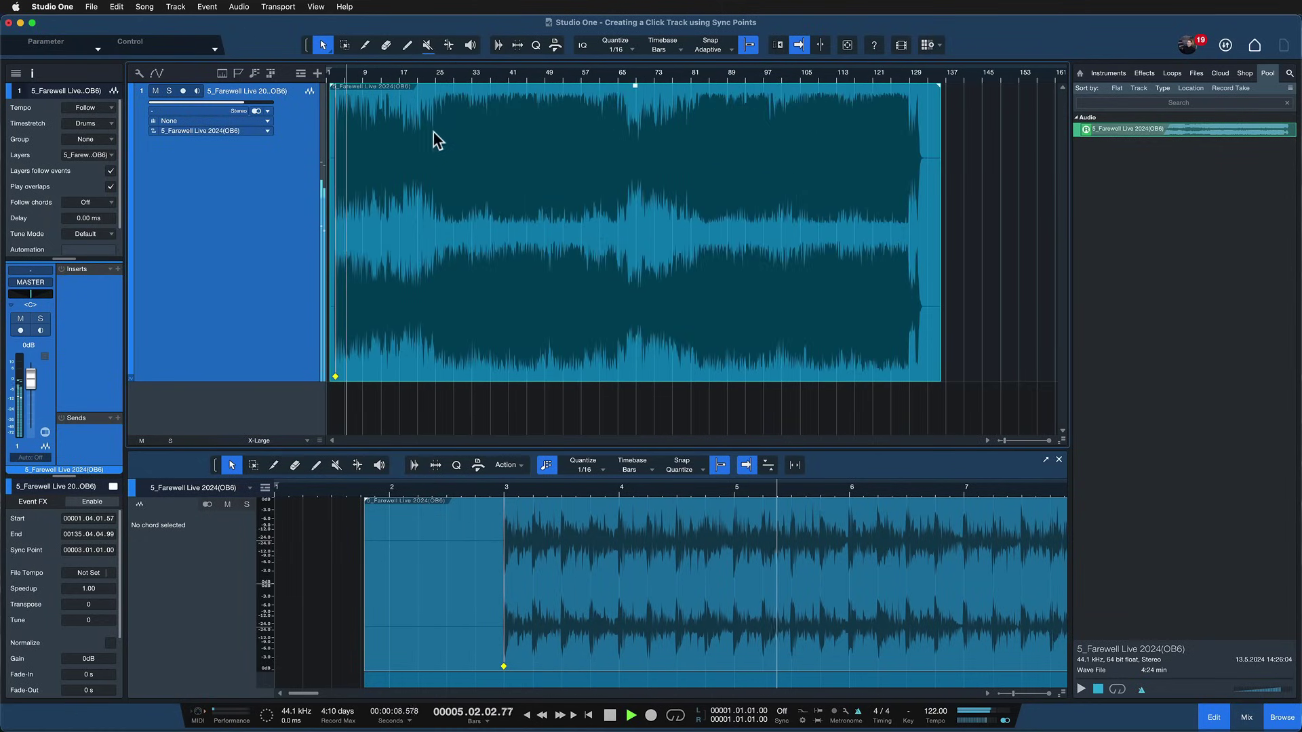
key("space")
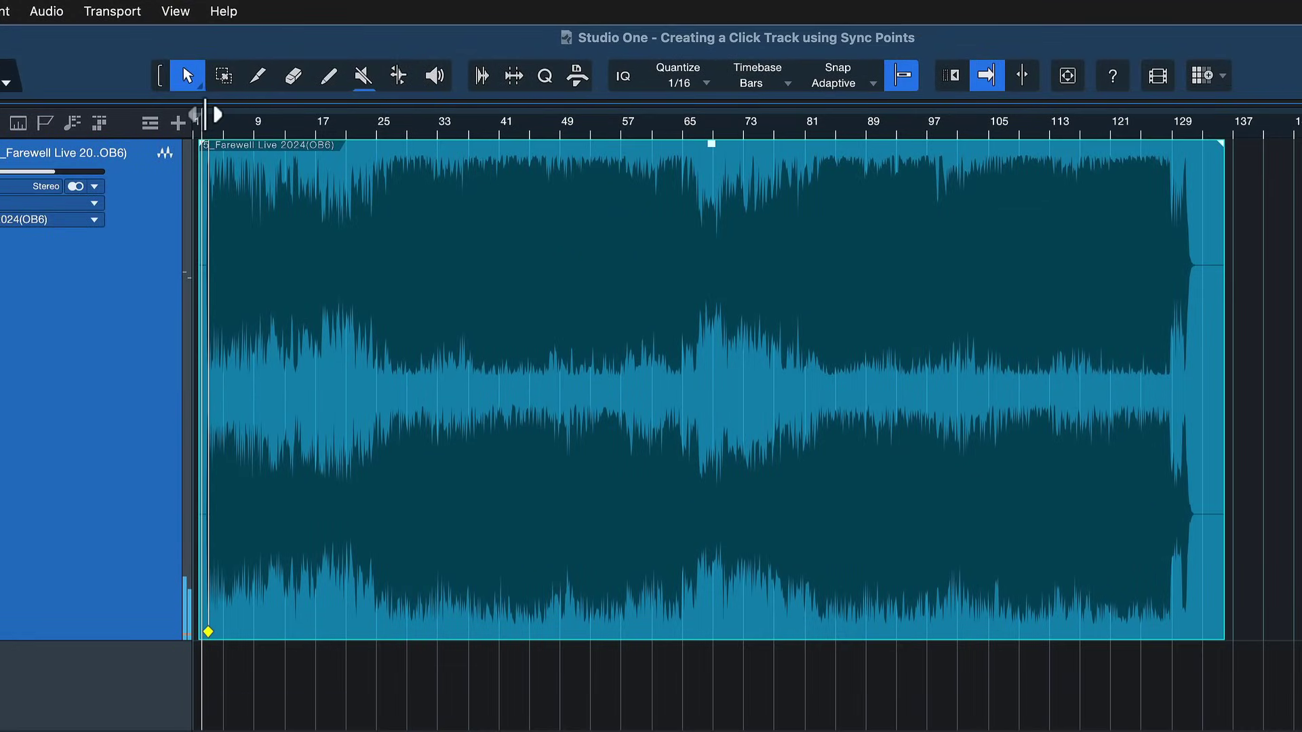
mouse_move(196, 115)
left_mouse_down()
mouse_move(227, 139)
mouse_move(1229, 140)
left_mouse_up()
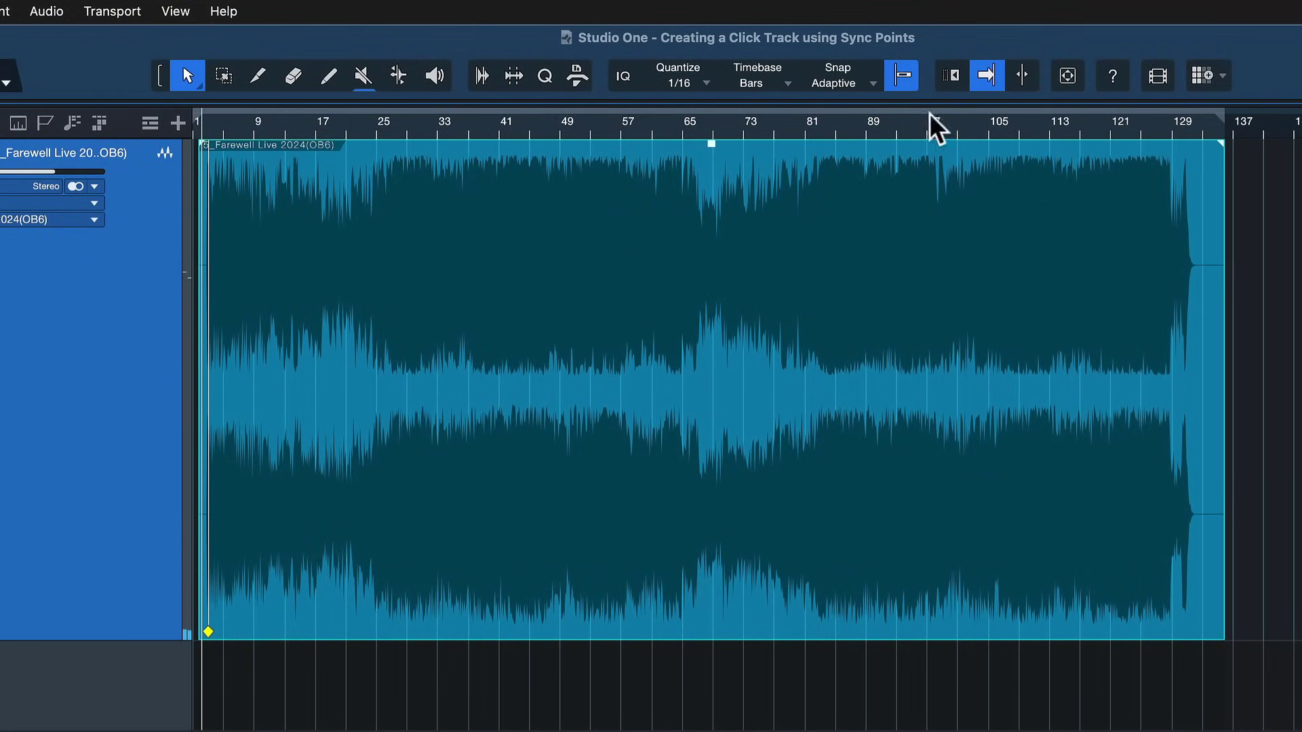
key("e")
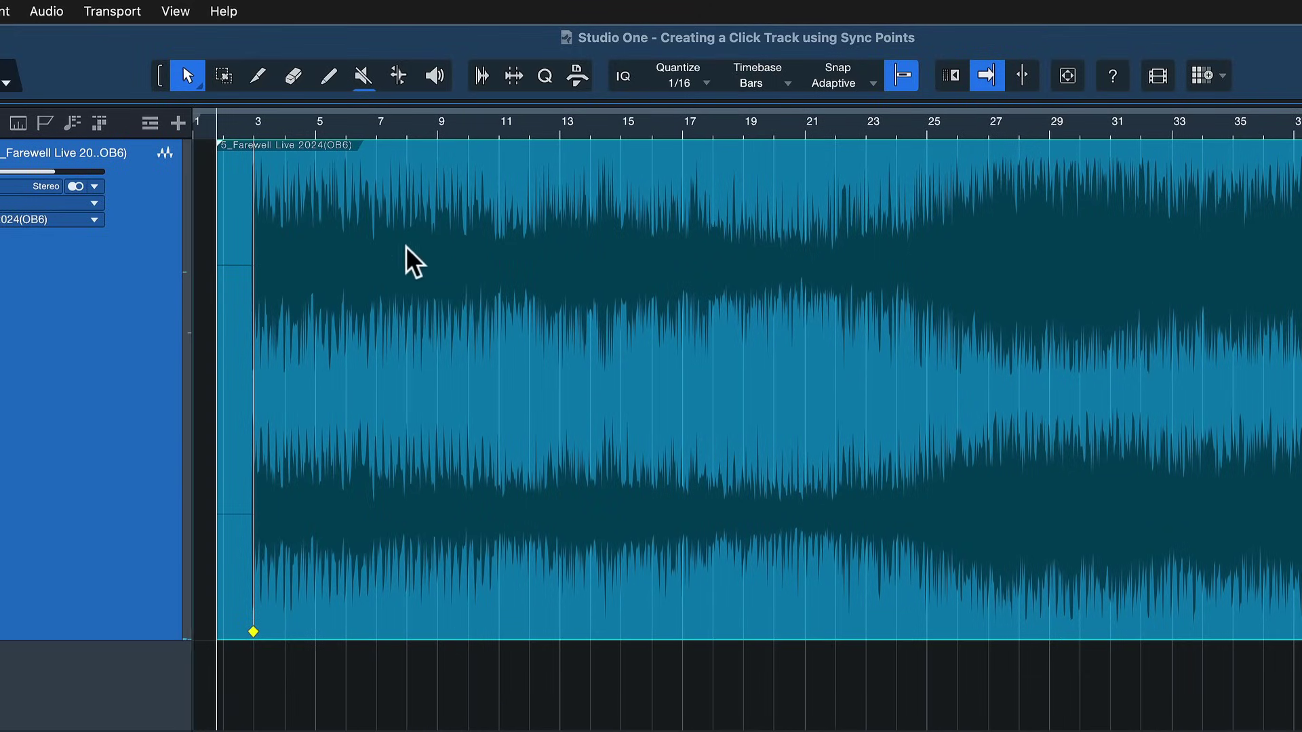
left_click_drag(203, 122, 243, 129)
key("e")
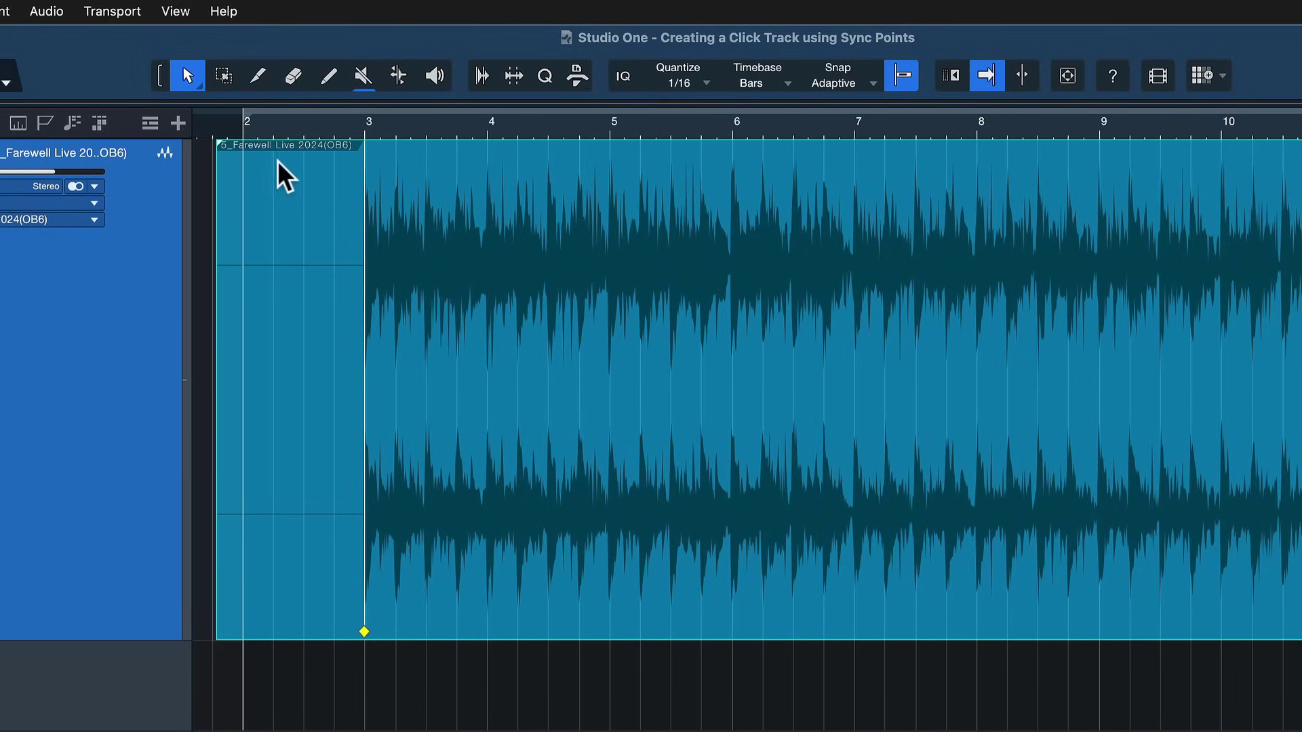
Play from bar 2 with the whole song in view to check the range
key("space")
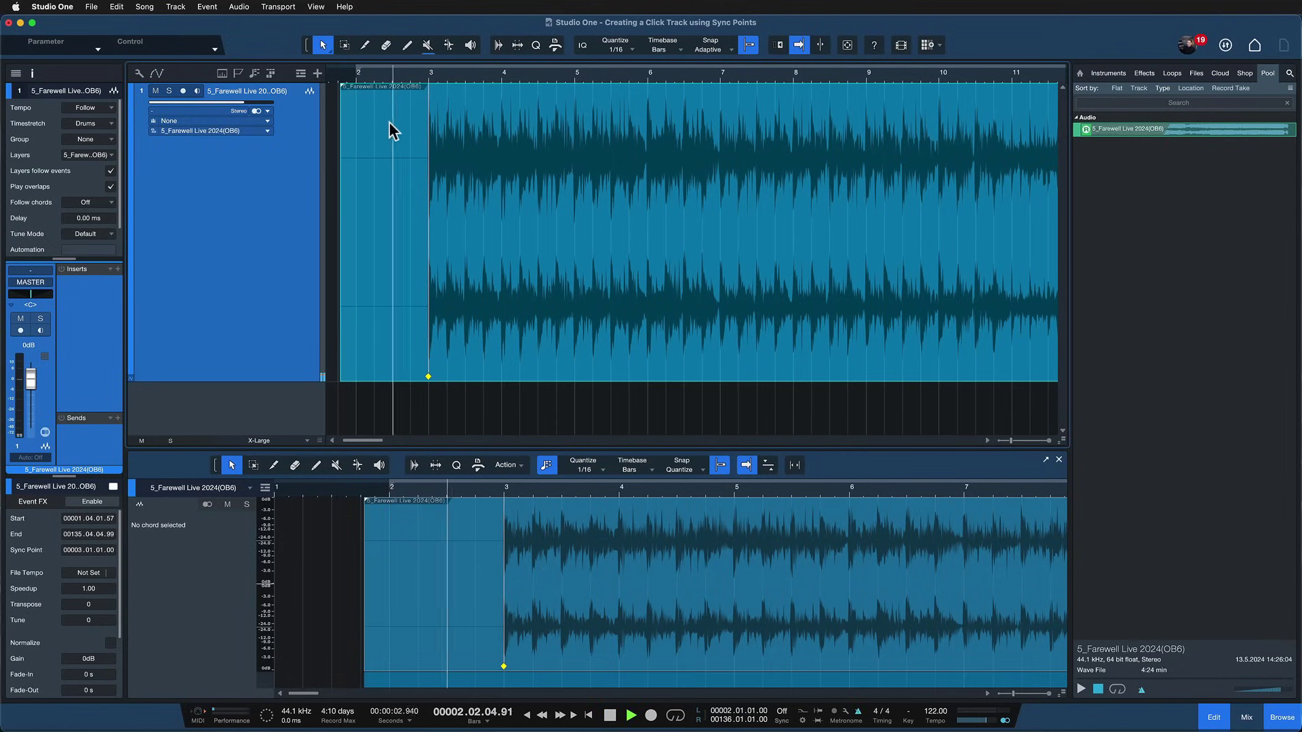
key("shift+z")
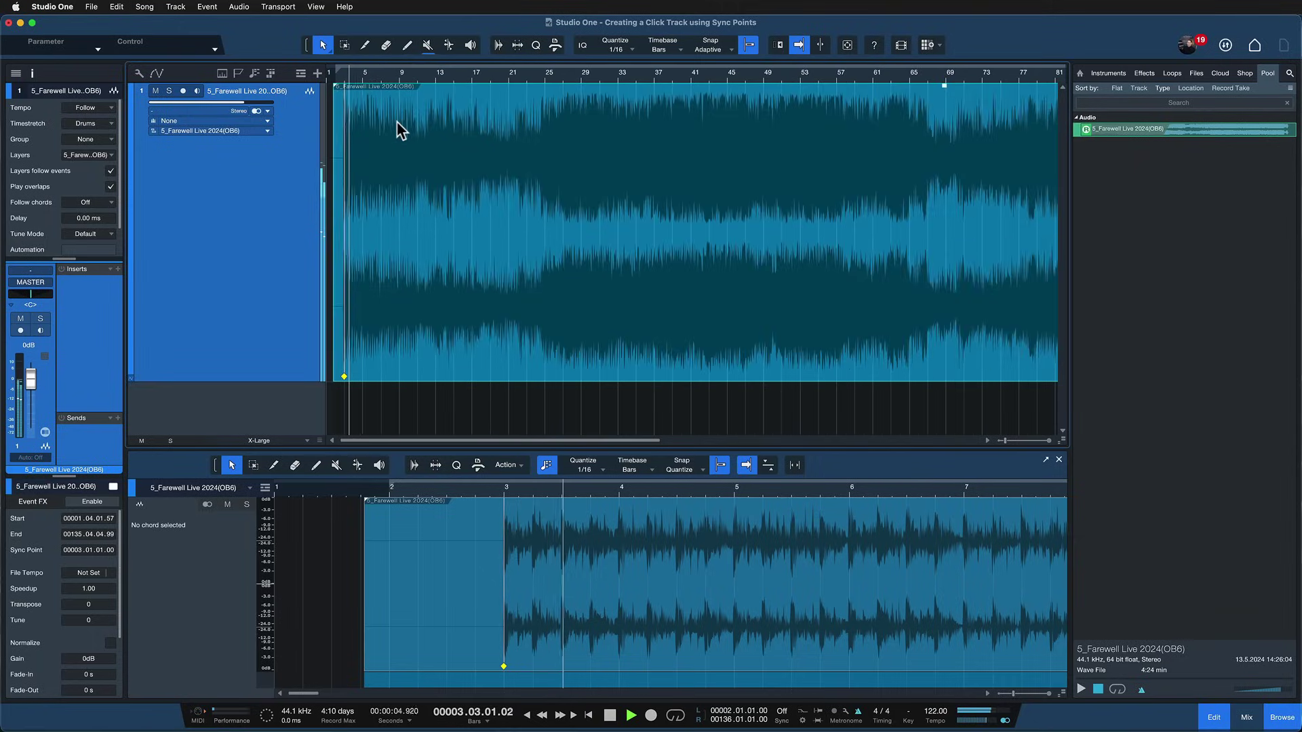
key("space")
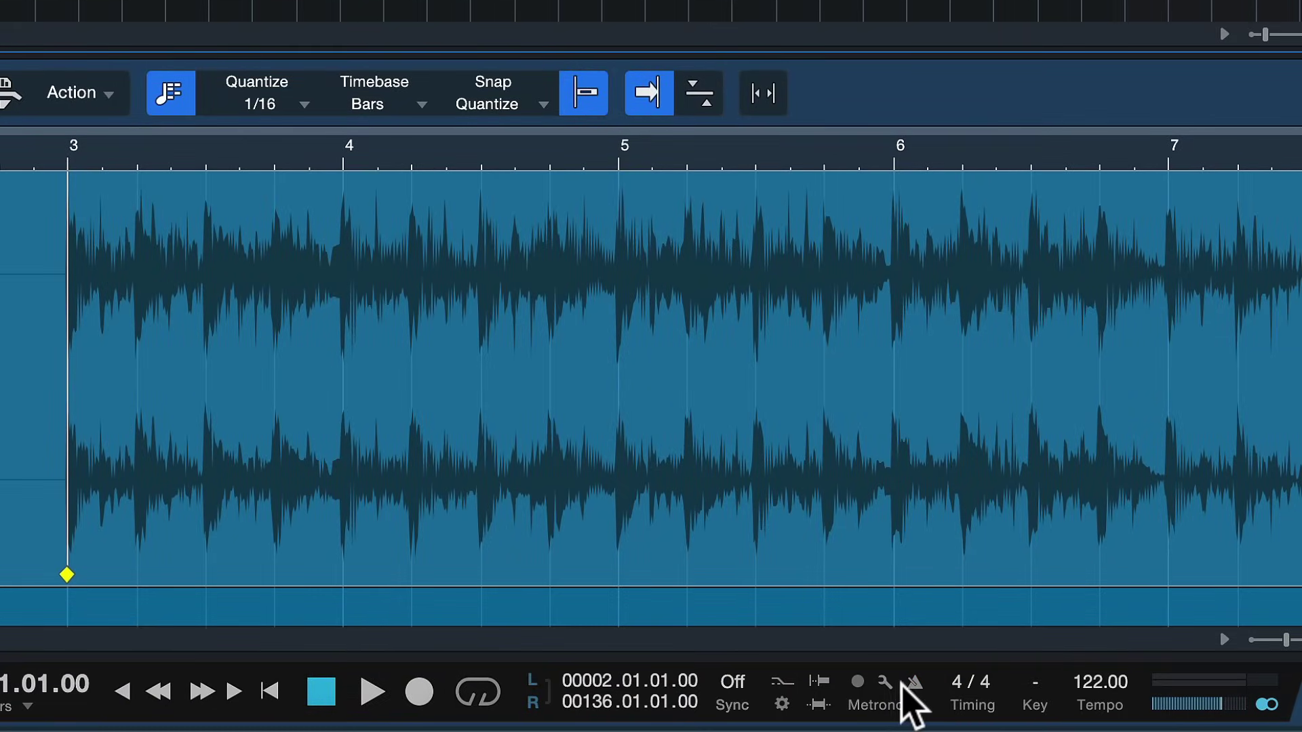
Open Metronome Setup and browse the accent sounds, keeping Clave
left_click(885, 682)
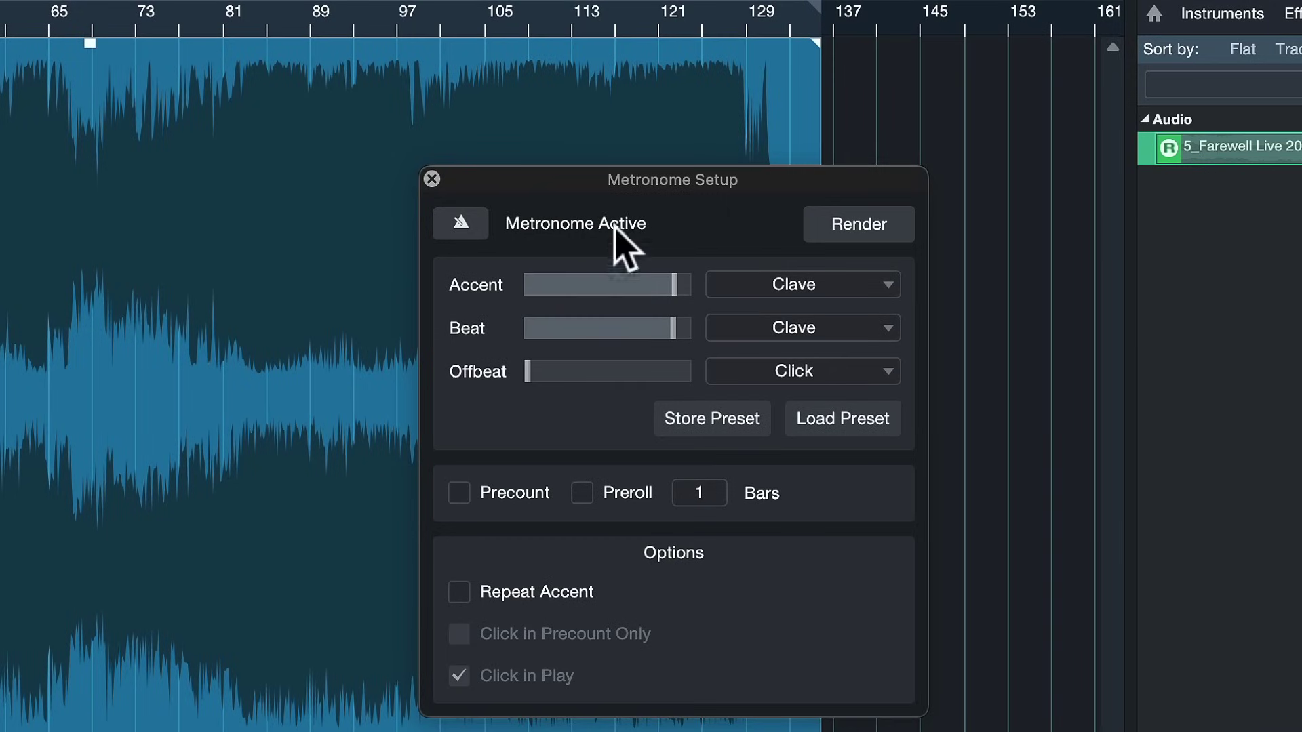
left_click_drag(588, 171, 576, 180)
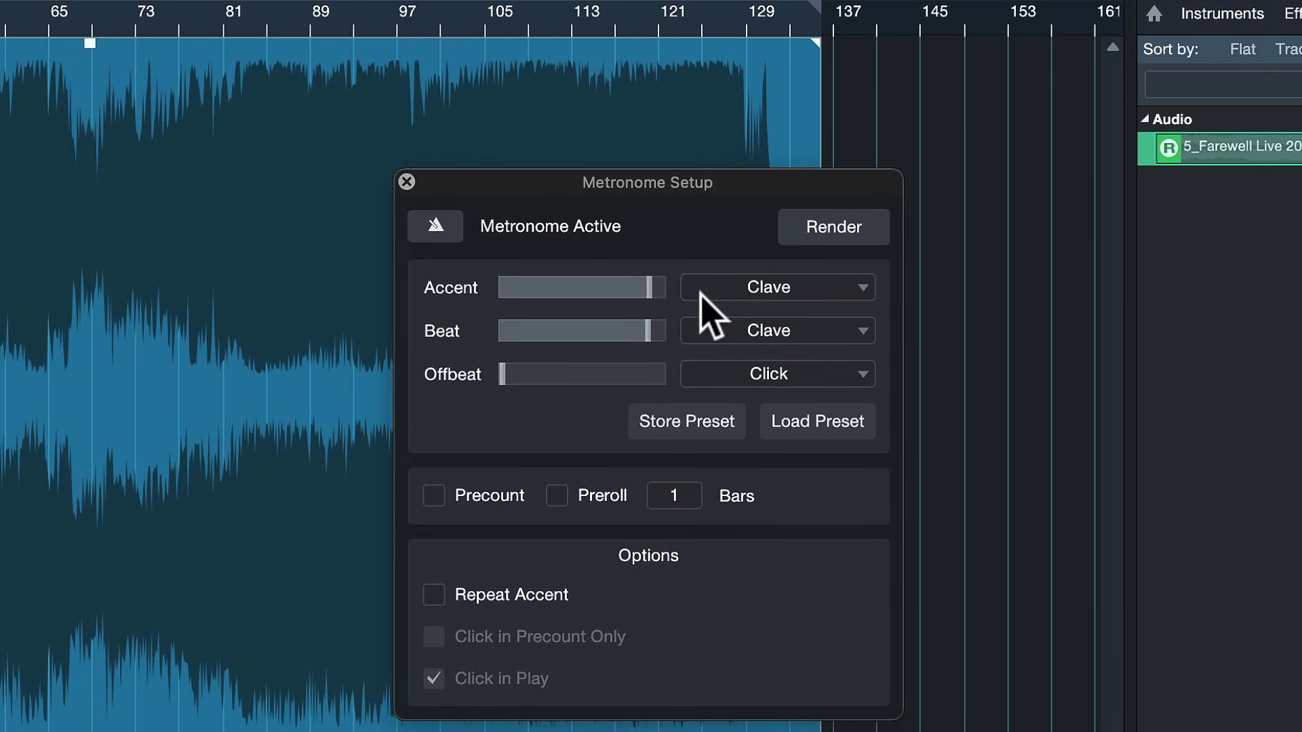
left_click(763, 286)
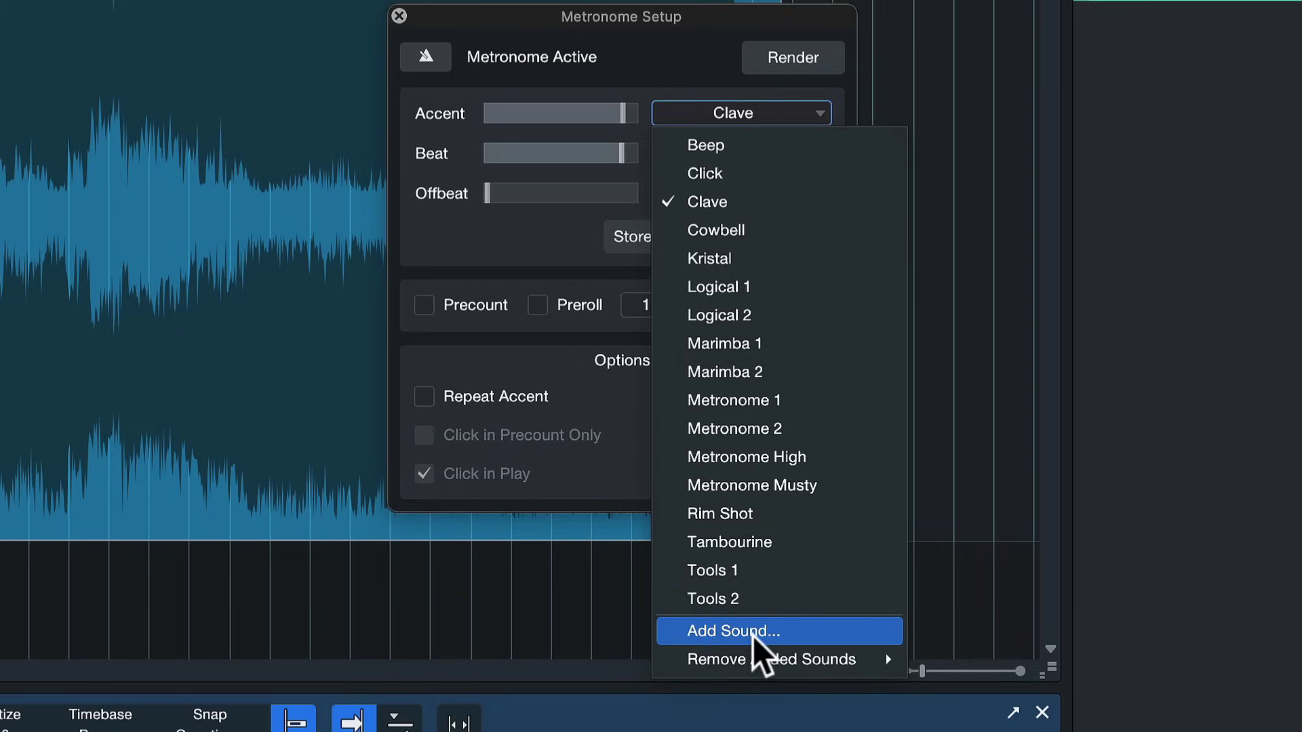
left_click(570, 341)
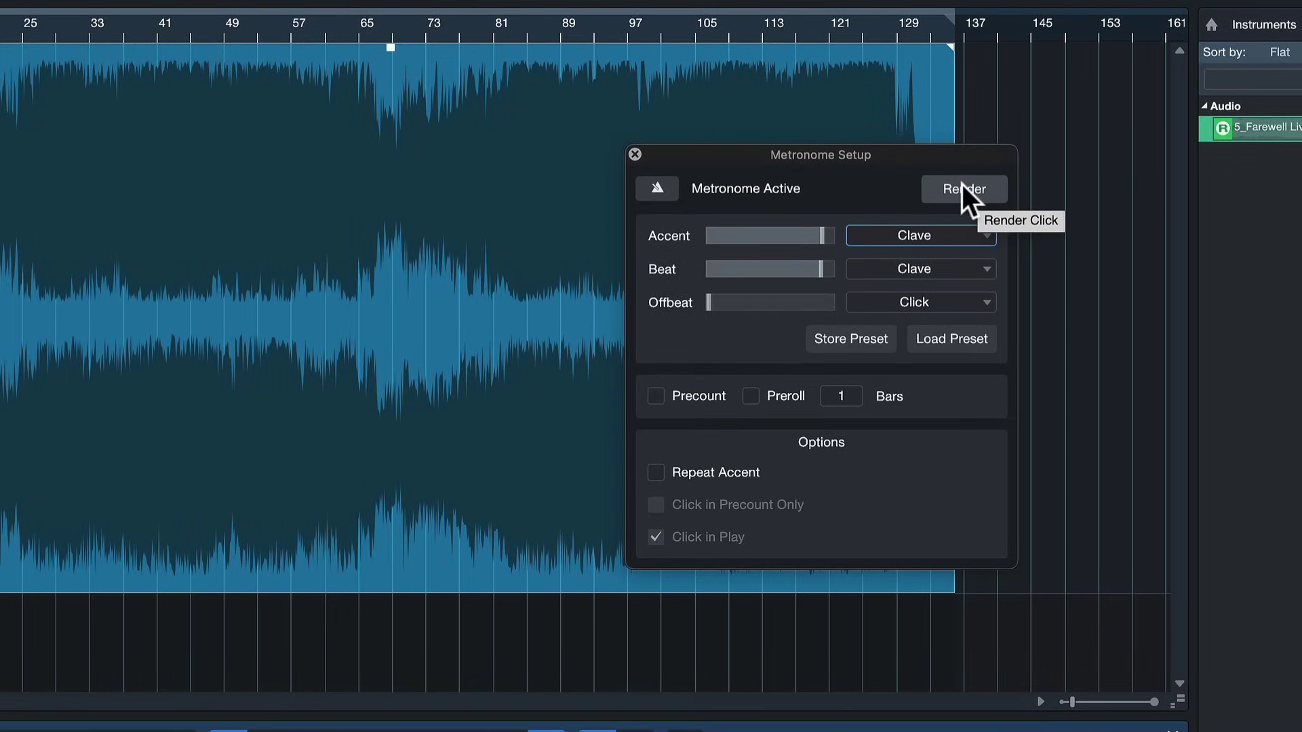
Render the click from Timeline Start To Song End as a new Click audio track
left_click(970, 191)
left_click(129, 337)
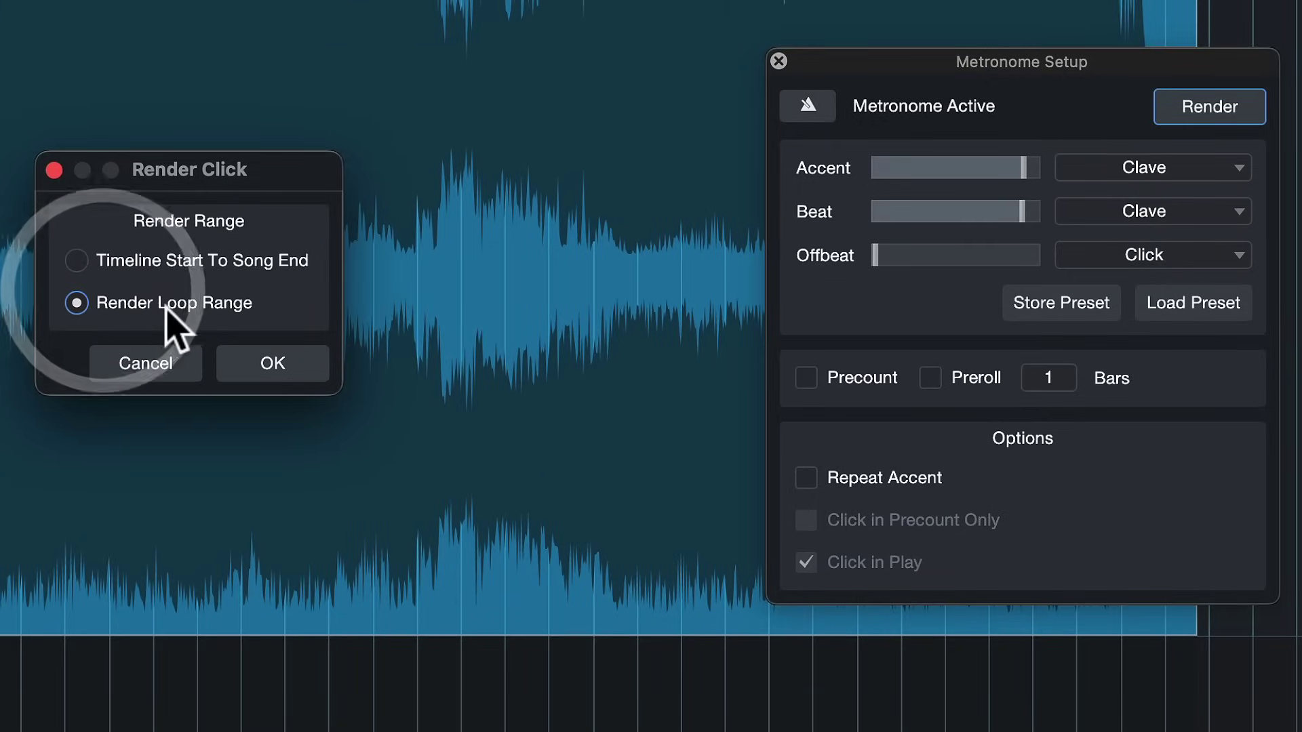
left_click(122, 261)
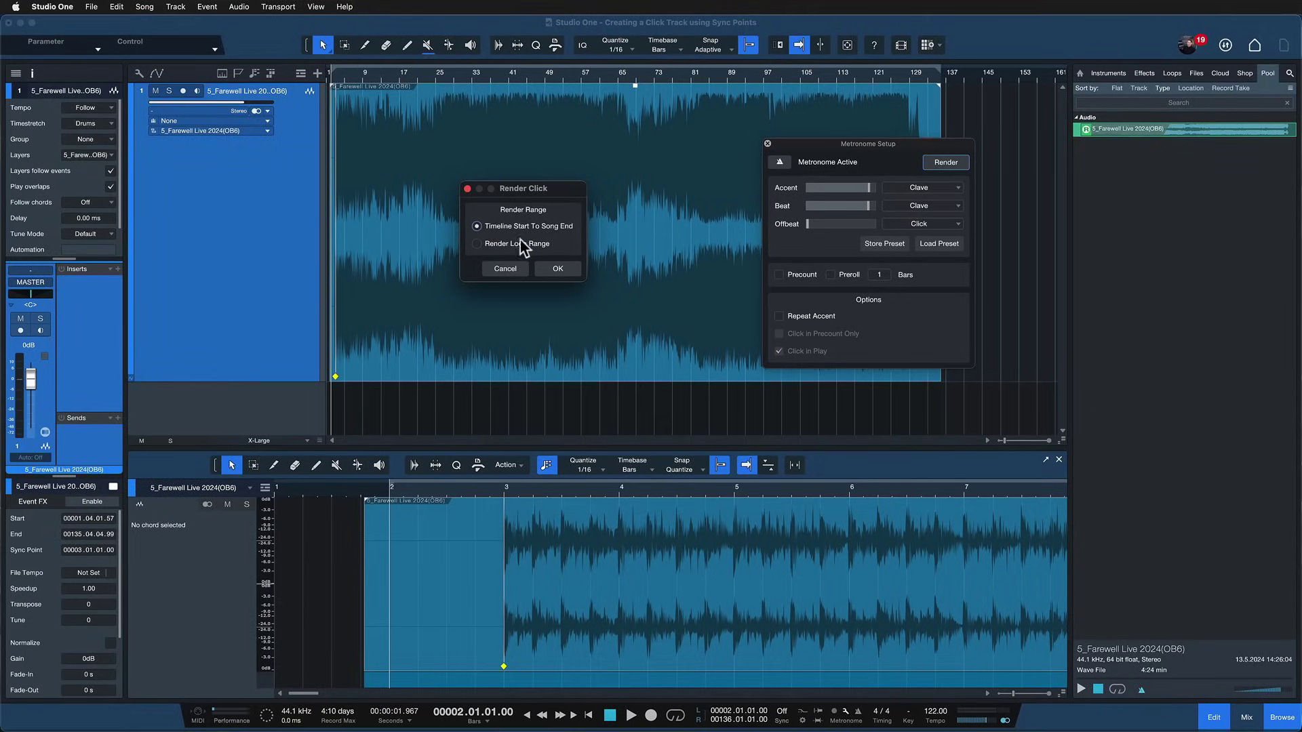
left_click(551, 268)
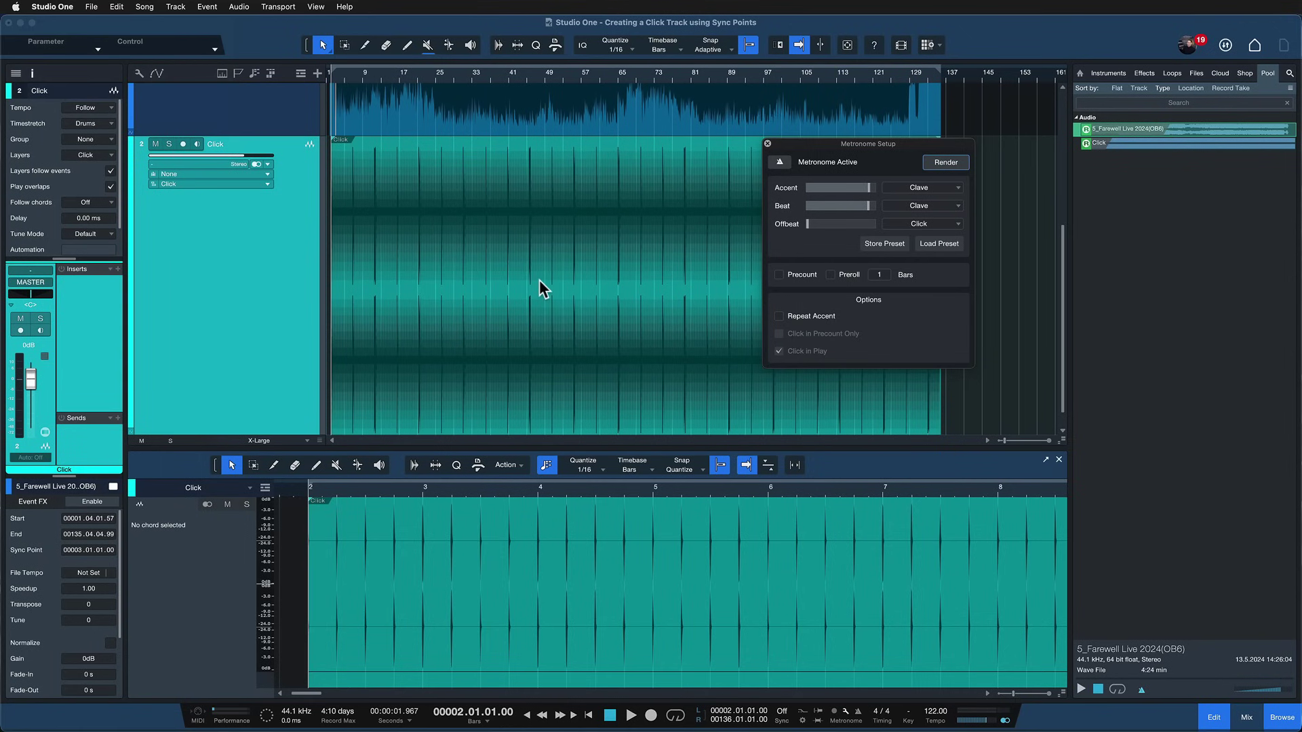
left_click(556, 263)
Play the Click track under the live recording, show the whole song, and select both events
key("e")
key("e")
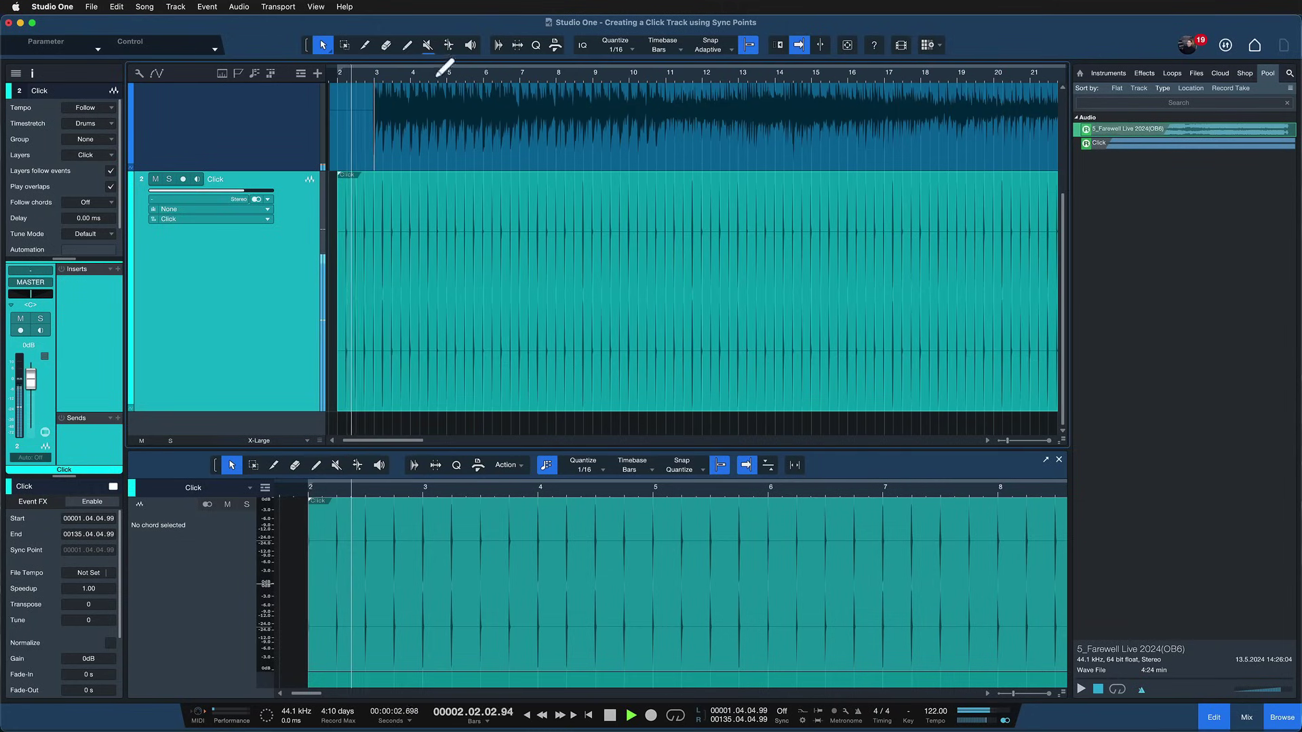
key("w")
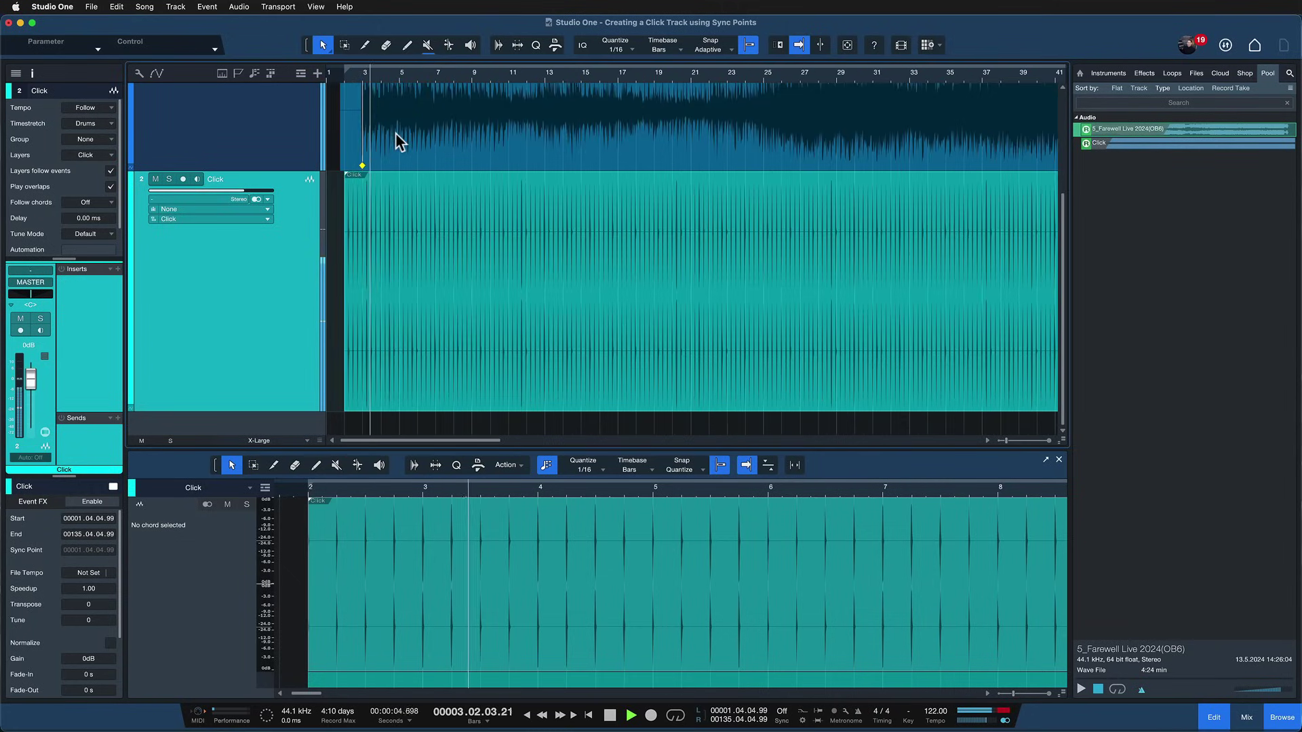
key("z")
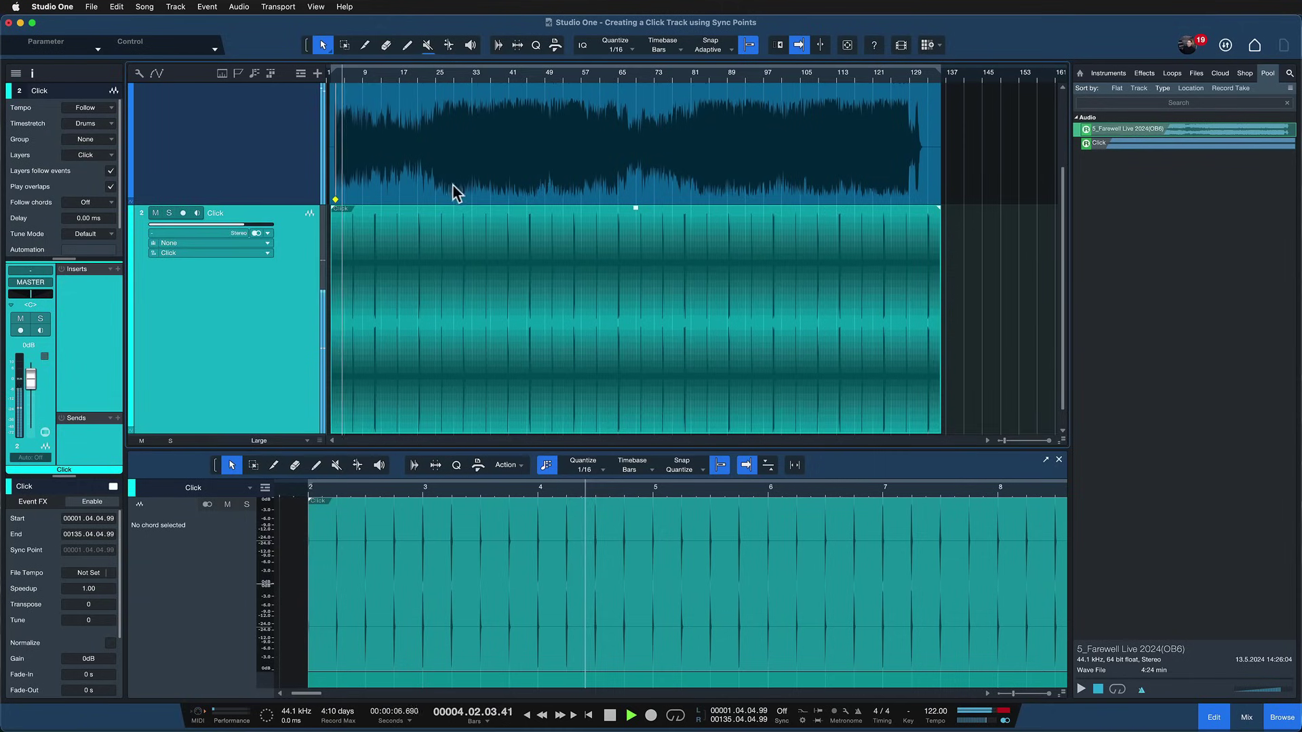
left_click(453, 184)
key("space")
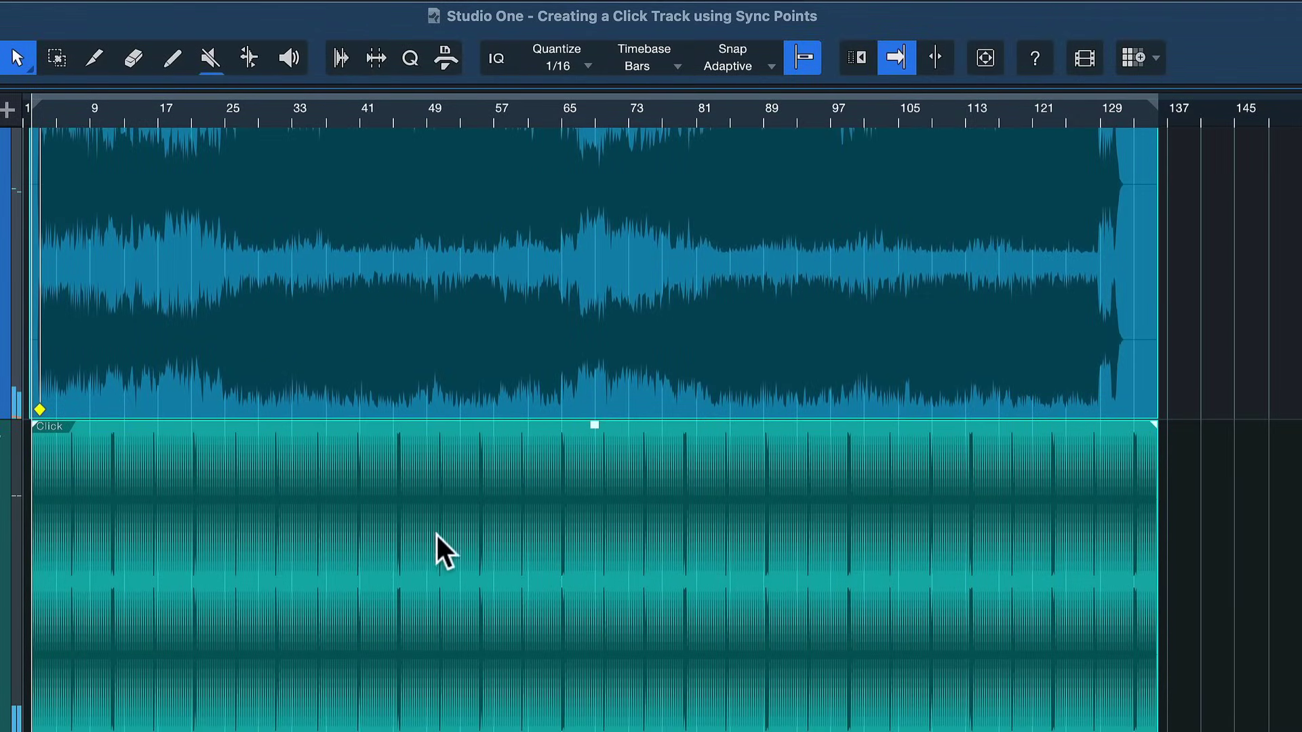
left_click_drag(550, 309, 658, 280)
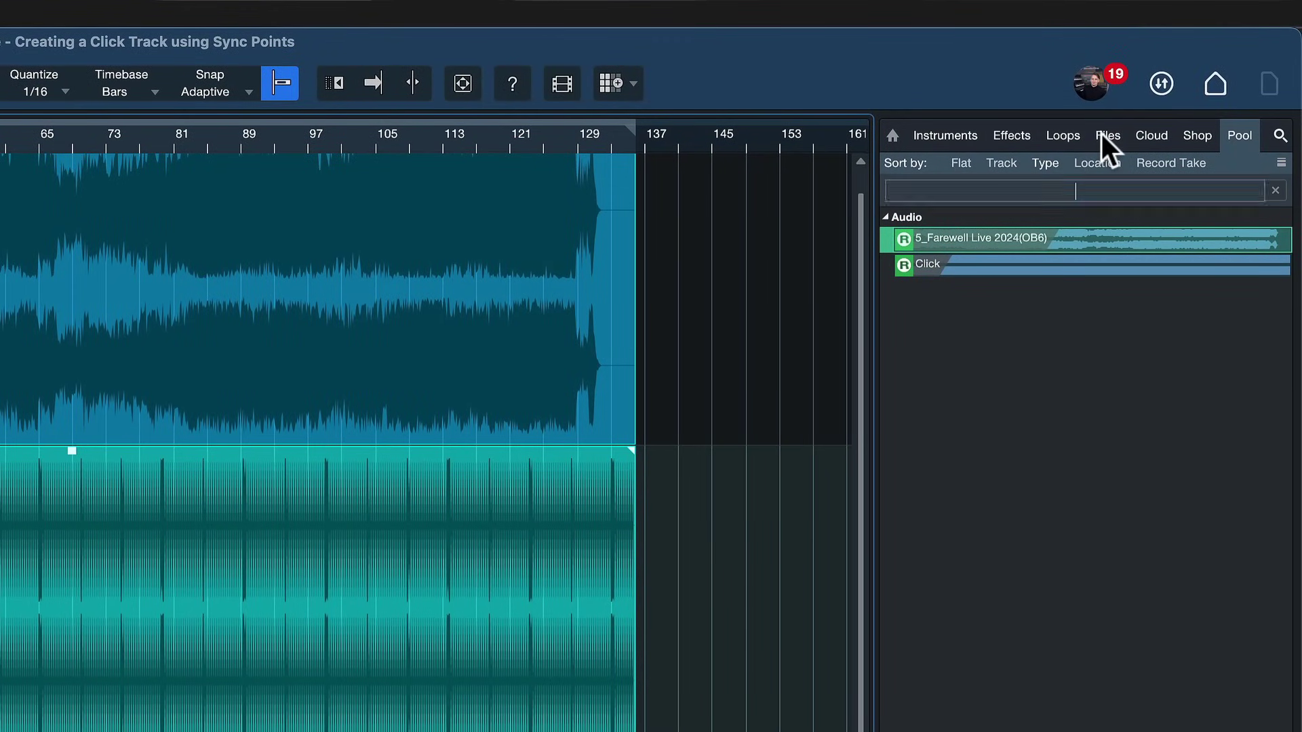
Export the live and Click events together into the Desktop folder via the Files browser
left_click(1107, 135)
left_click(543, 288)
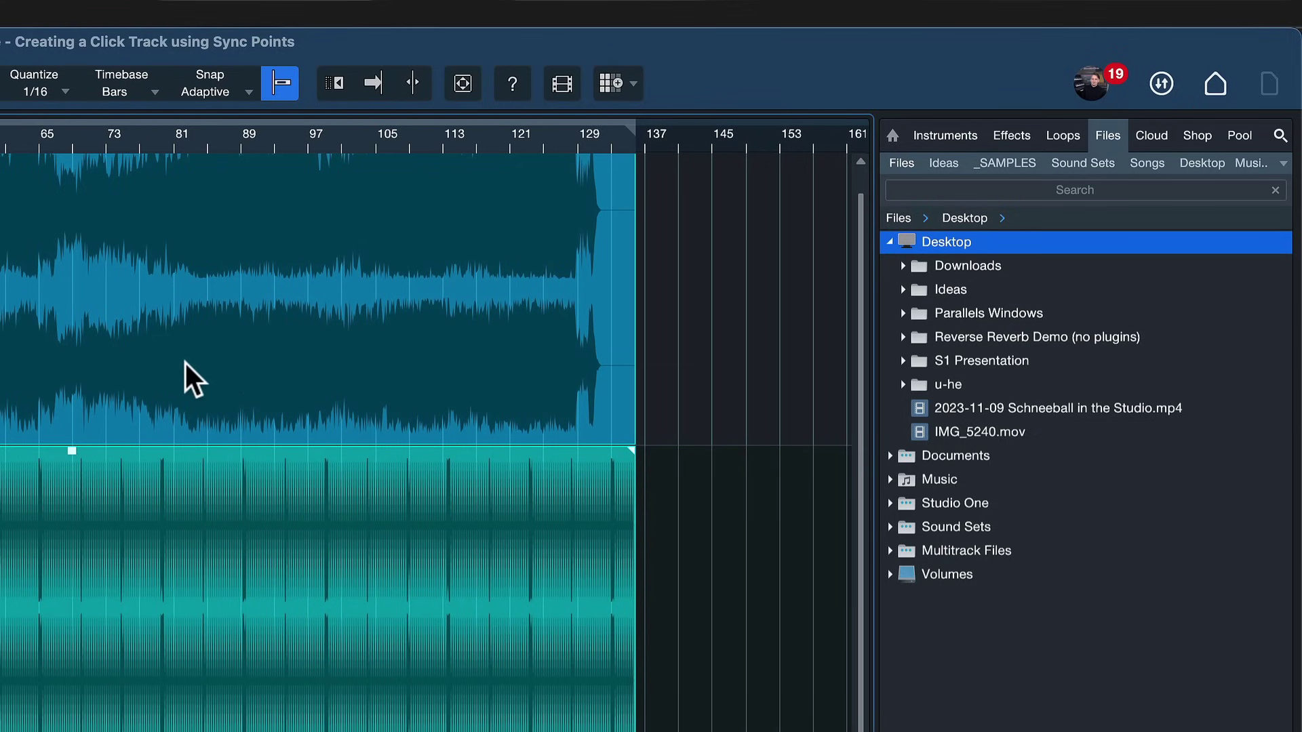
left_click_drag(164, 365, 335, 238)
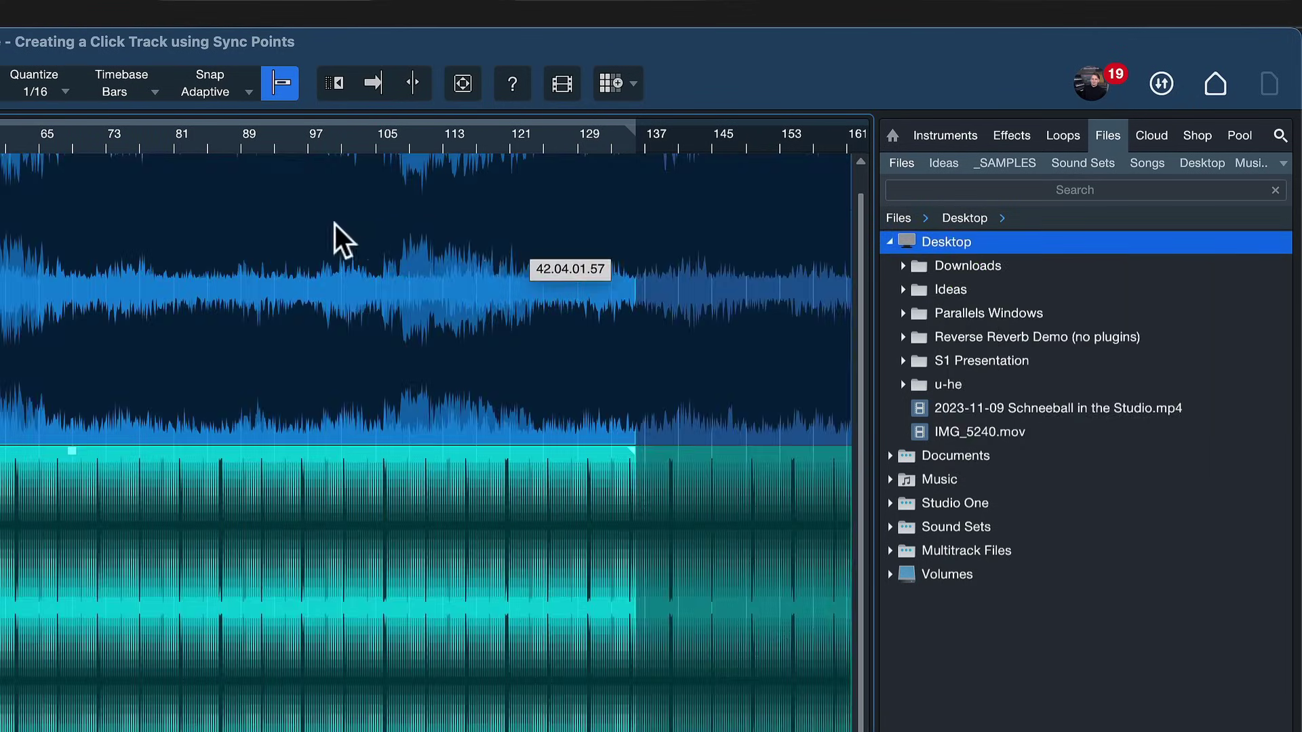